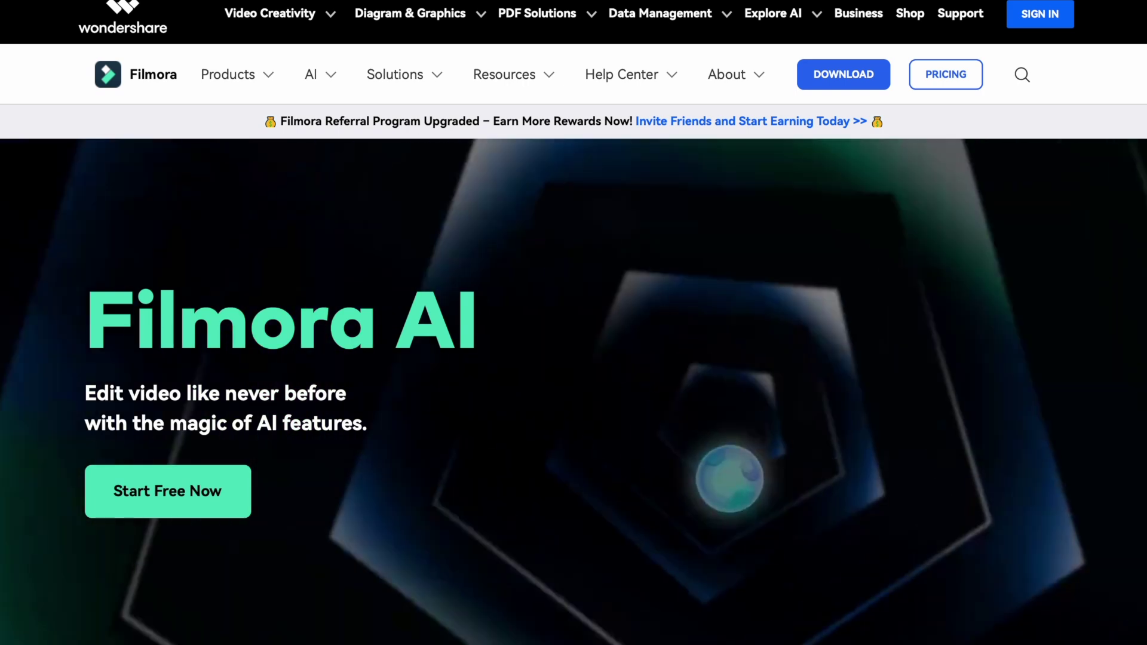
Step: Scroll down through the AI feature sections of the Filmora website
{"action": "scroll", "coordinate": [574, 323], "scroll_direction": "down", "scroll_amount": 10}
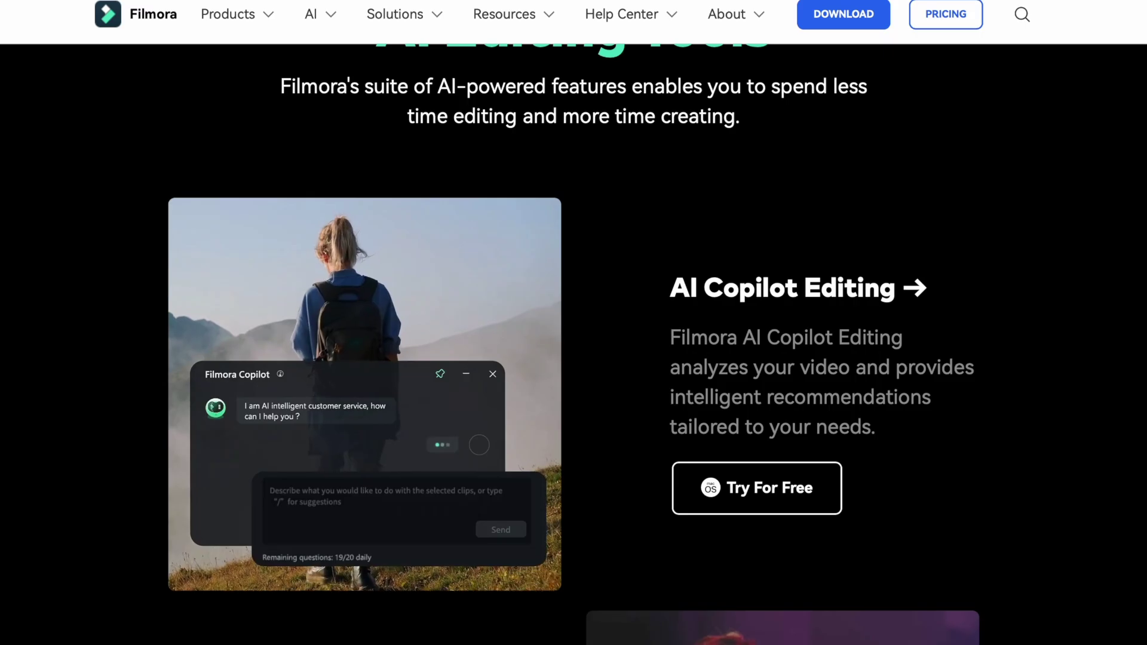
{"action": "scroll", "coordinate": [574, 322], "scroll_direction": "down", "scroll_amount": 10}
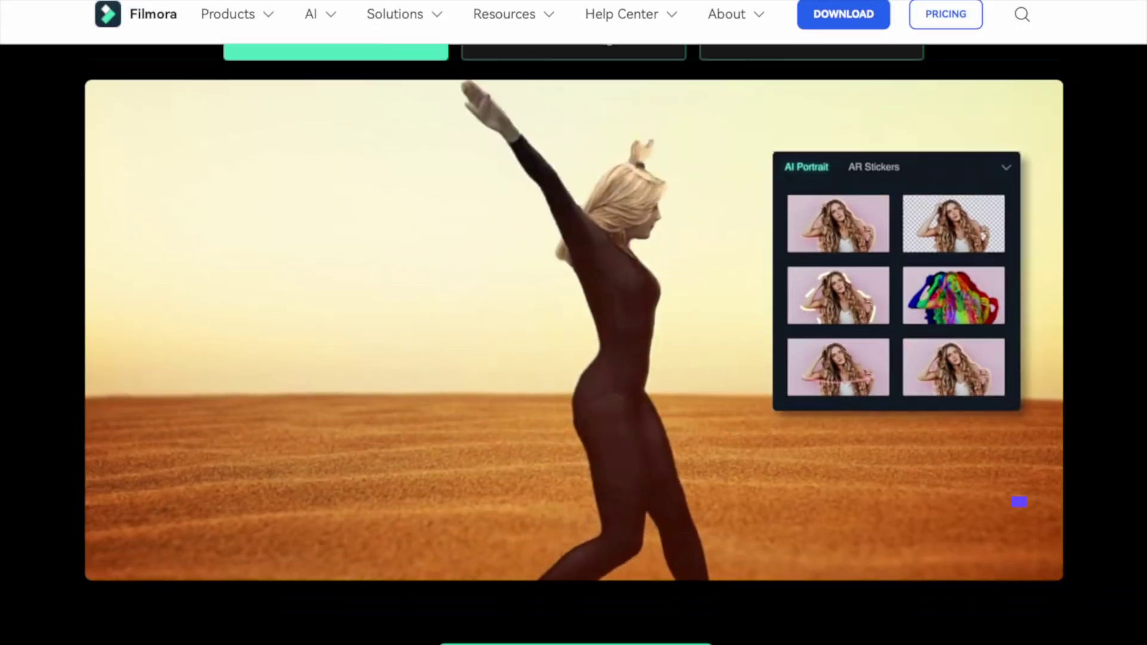
{"action": "scroll", "coordinate": [574, 323], "scroll_direction": "down", "scroll_amount": 4}
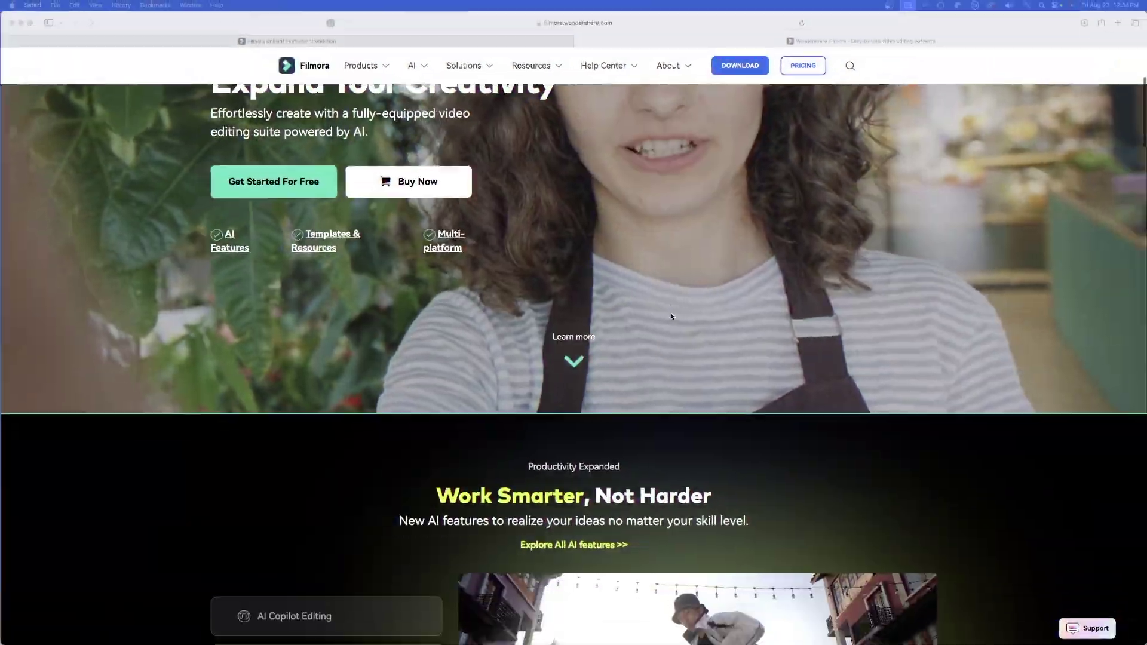
{"action": "scroll", "coordinate": [668, 301], "scroll_direction": "down", "scroll_amount": 6}
{"action": "scroll", "coordinate": [667, 301], "scroll_direction": "down", "scroll_amount": 10}
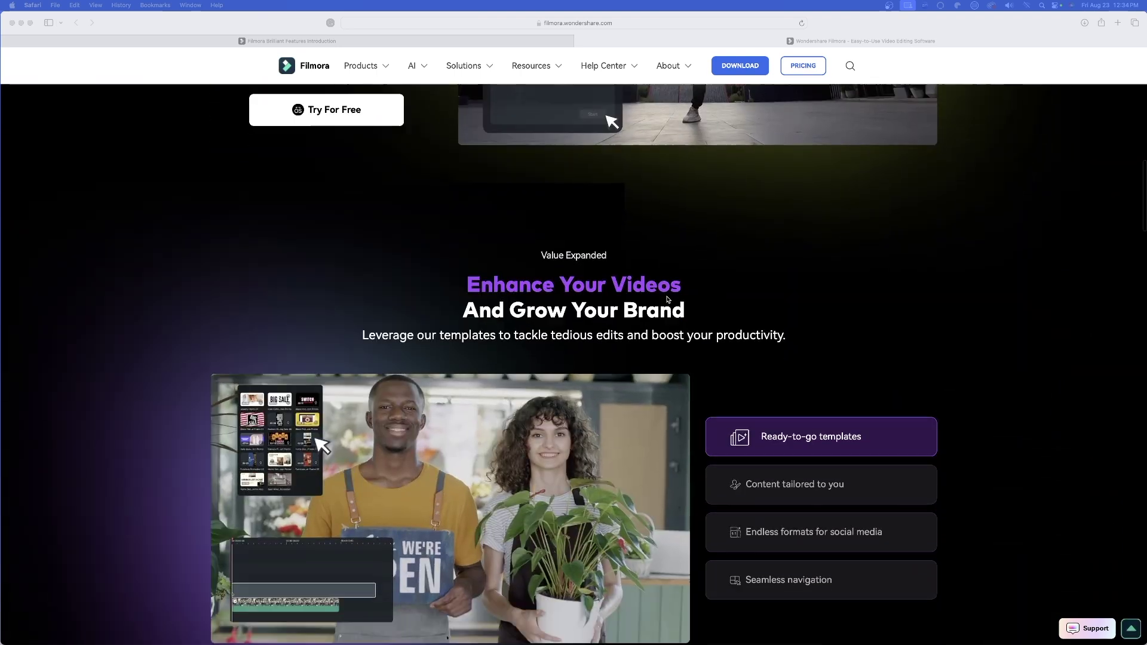
{"action": "scroll", "coordinate": [646, 309], "scroll_direction": "down", "scroll_amount": 6}
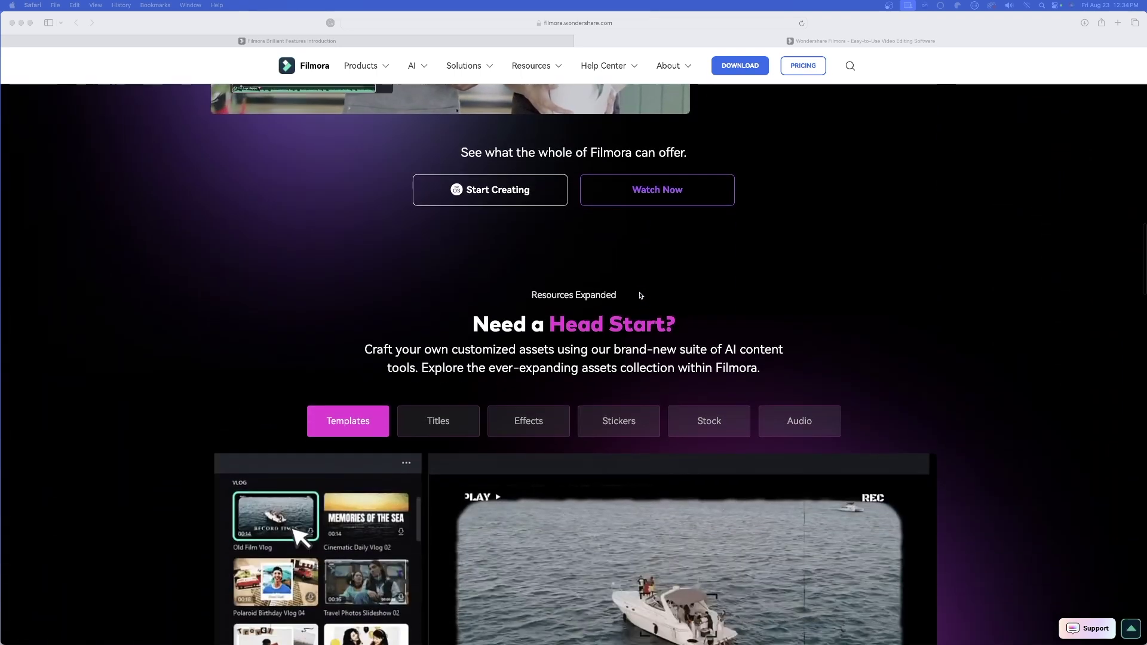
{"action": "scroll", "coordinate": [645, 301], "scroll_direction": "down", "scroll_amount": 10}
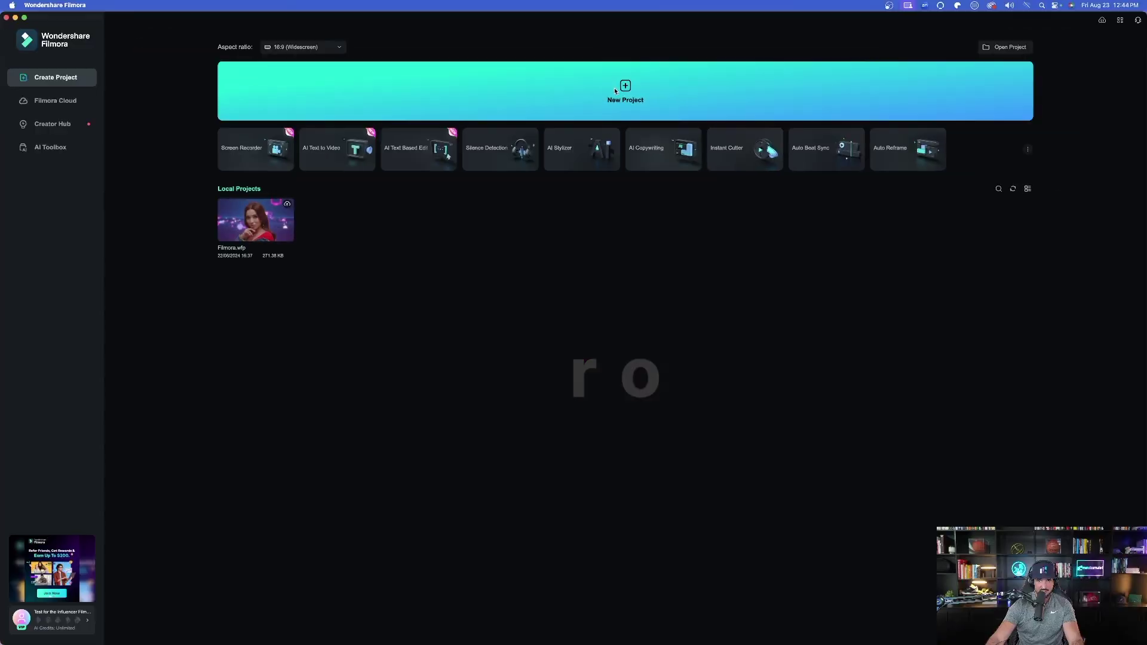
Step: Start a new project and place the imported portrait .mov at the timeline start, keeping 1920 x 1080 25fps
{"action": "left_click", "coordinate": [591, 54]}
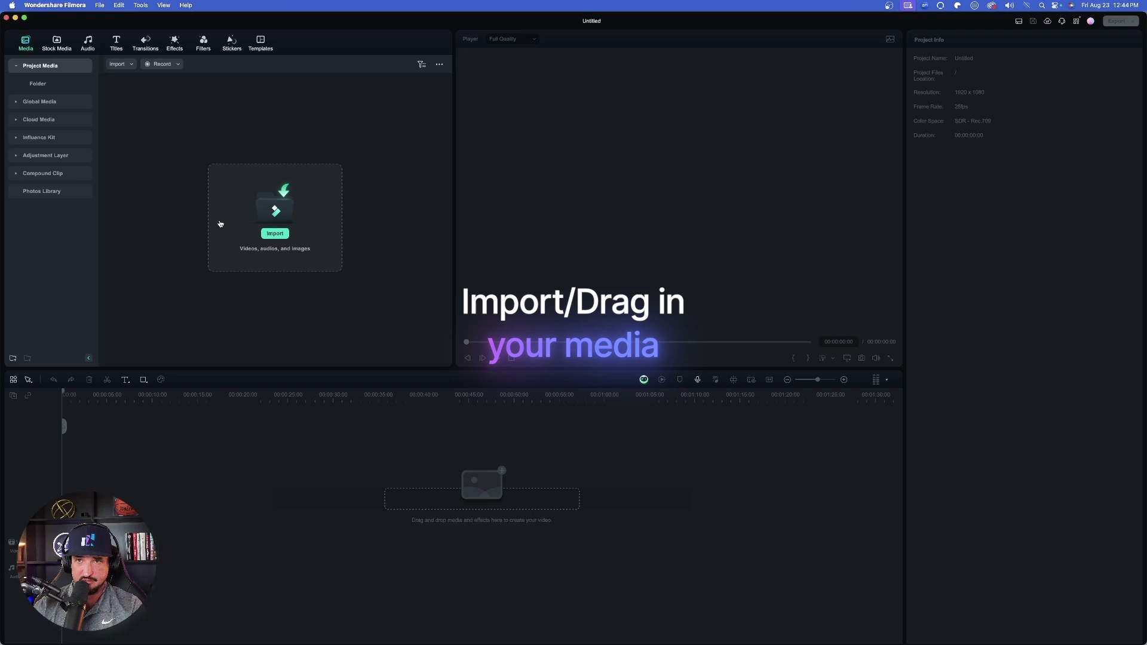
{"action": "left_click_drag", "start_coordinate": [361, 182], "coordinate": [365, 183]}
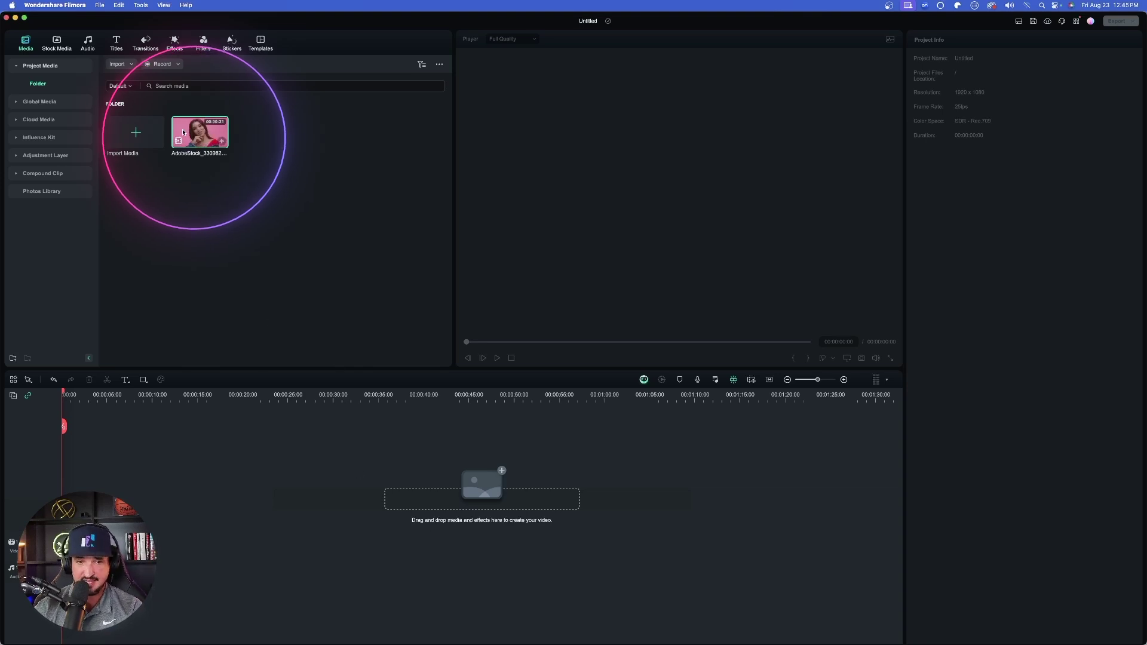
{"action": "left_click_drag", "start_coordinate": [193, 273], "coordinate": [140, 460]}
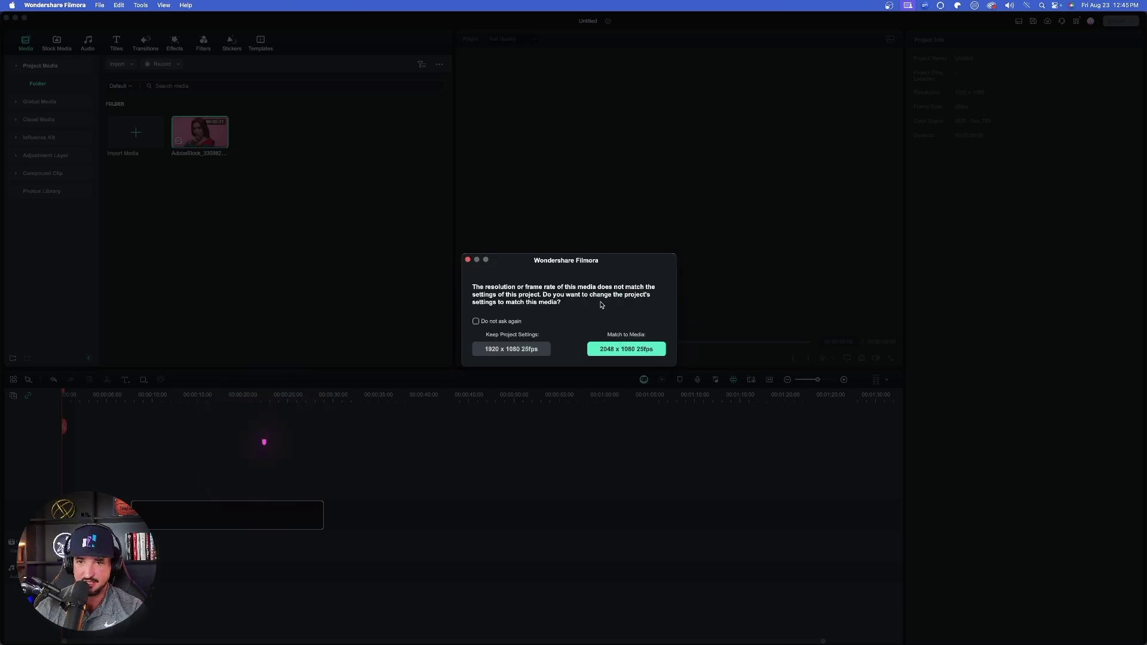
{"action": "left_click", "coordinate": [507, 350]}
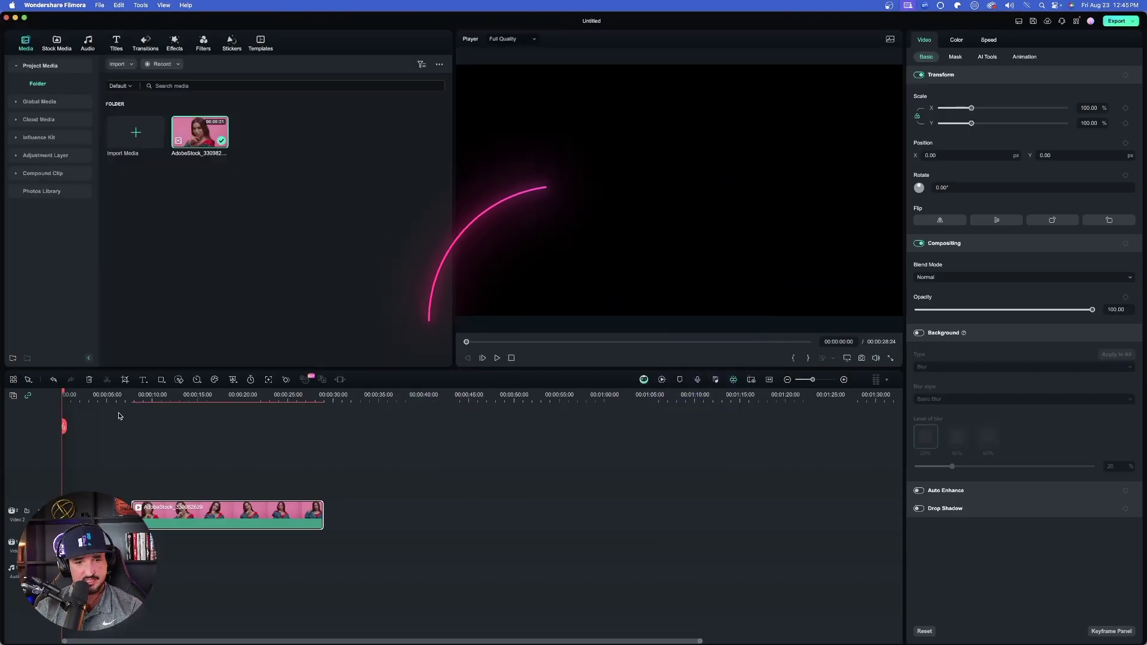
{"action": "left_click_drag", "start_coordinate": [185, 512], "coordinate": [134, 513]}
{"action": "left_click", "coordinate": [80, 397]}
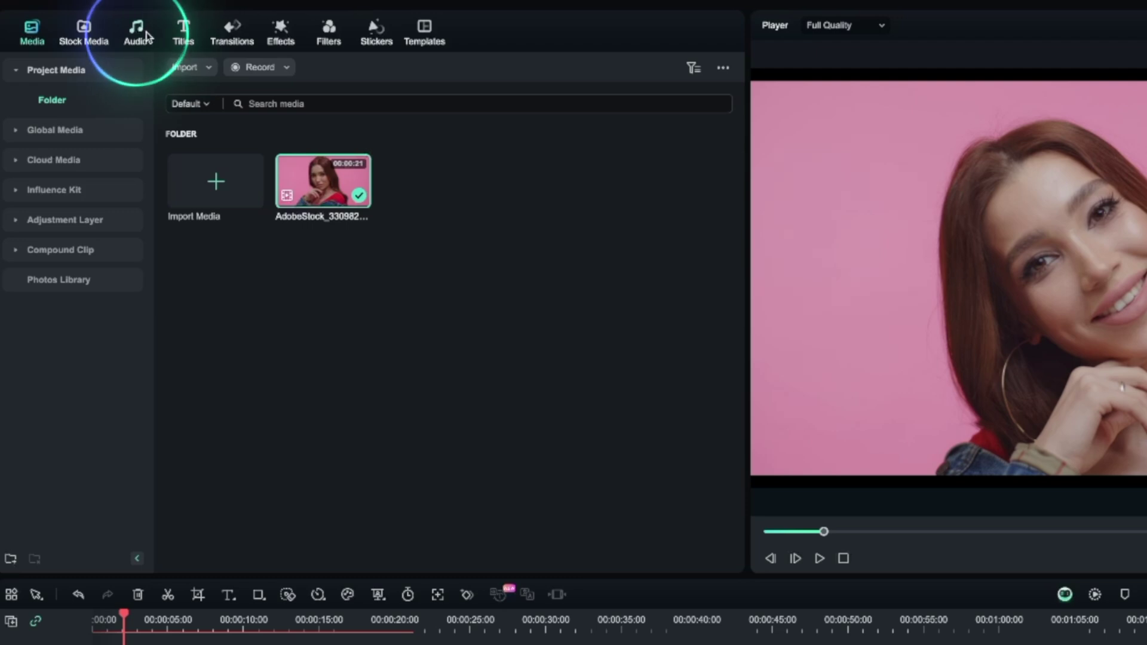
Step: Browse the Audio library's Trending music list, then open the AI Music generator
{"action": "left_click", "coordinate": [136, 34]}
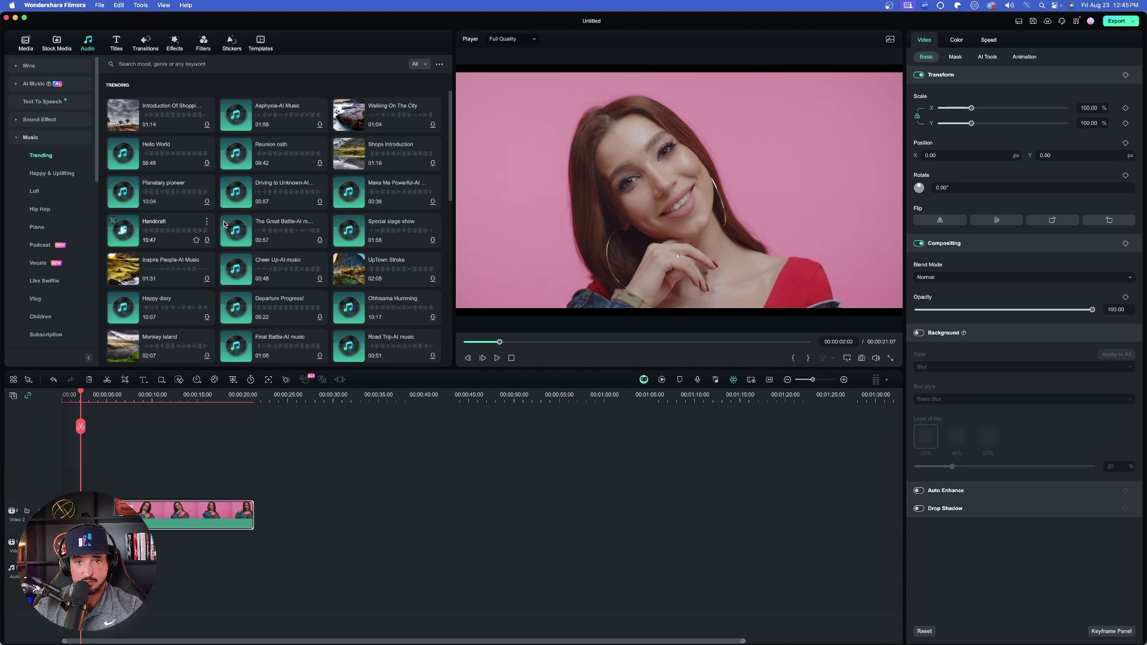
{"action": "scroll", "coordinate": [193, 189], "scroll_direction": "down", "scroll_amount": 15}
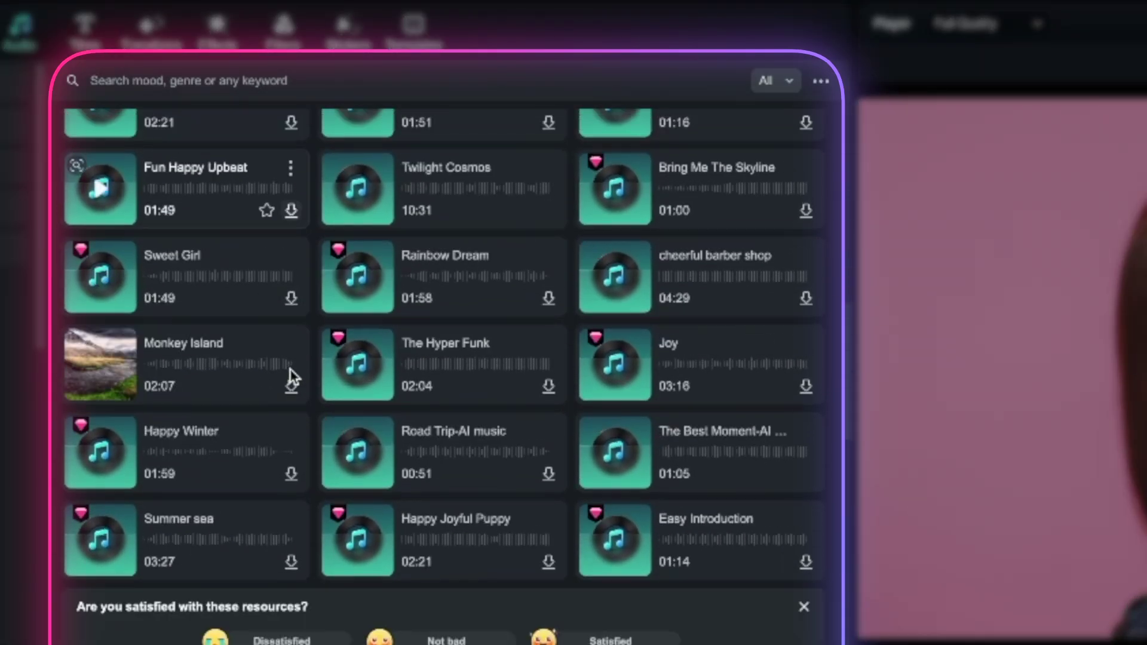
{"action": "scroll", "coordinate": [300, 324], "scroll_direction": "down", "scroll_amount": 15}
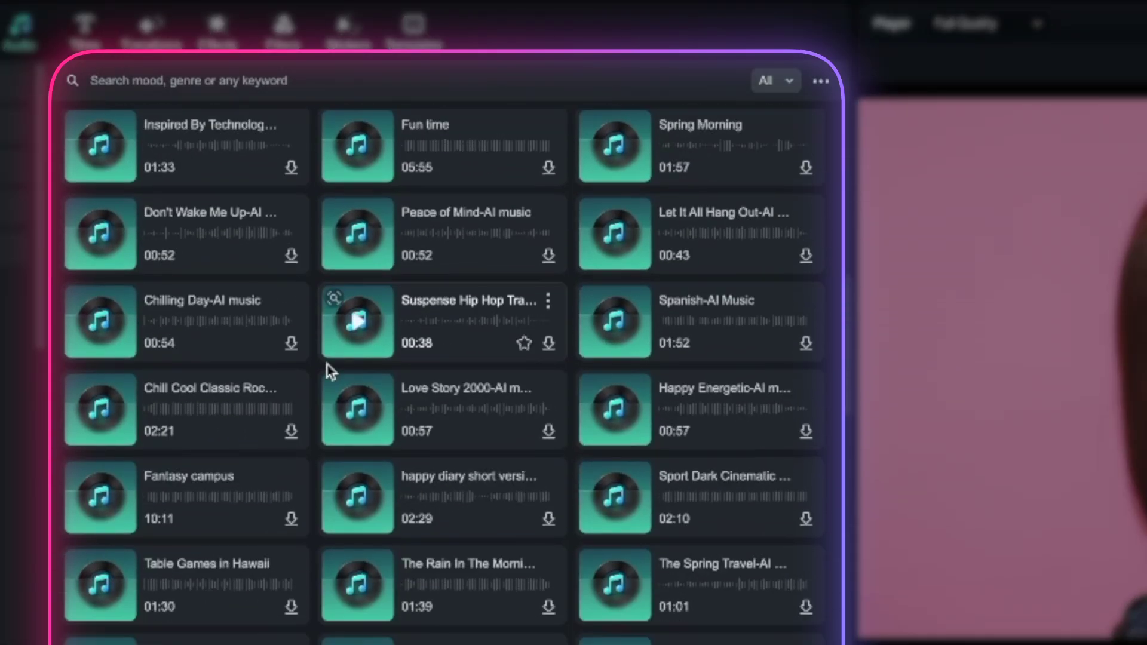
{"action": "scroll", "coordinate": [330, 371], "scroll_direction": "up", "scroll_amount": 5}
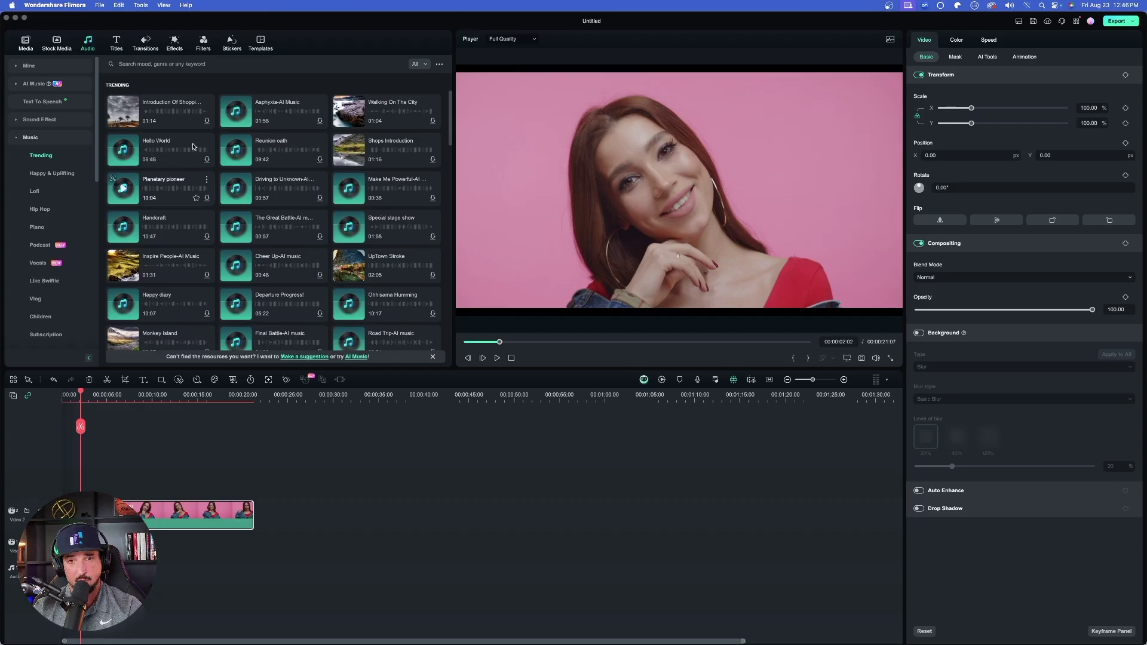
{"action": "left_click", "coordinate": [36, 90]}
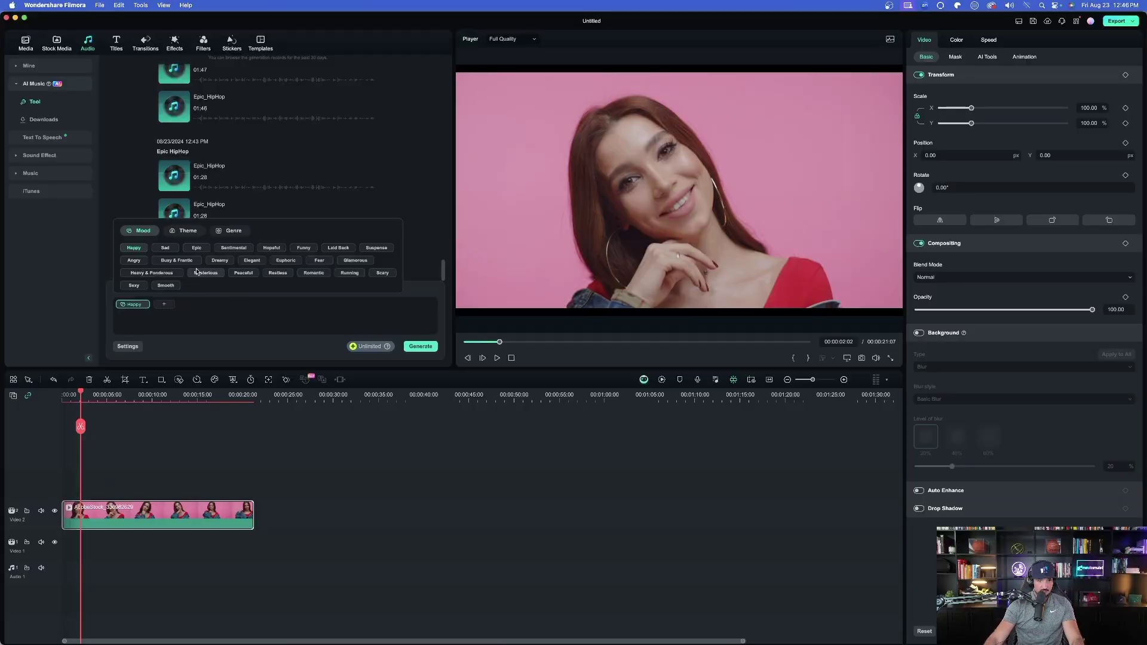
Step: Pick the HipHop genre and Epic mood tags, then generate Epic HipHop tracks
{"action": "left_click", "coordinate": [235, 234]}
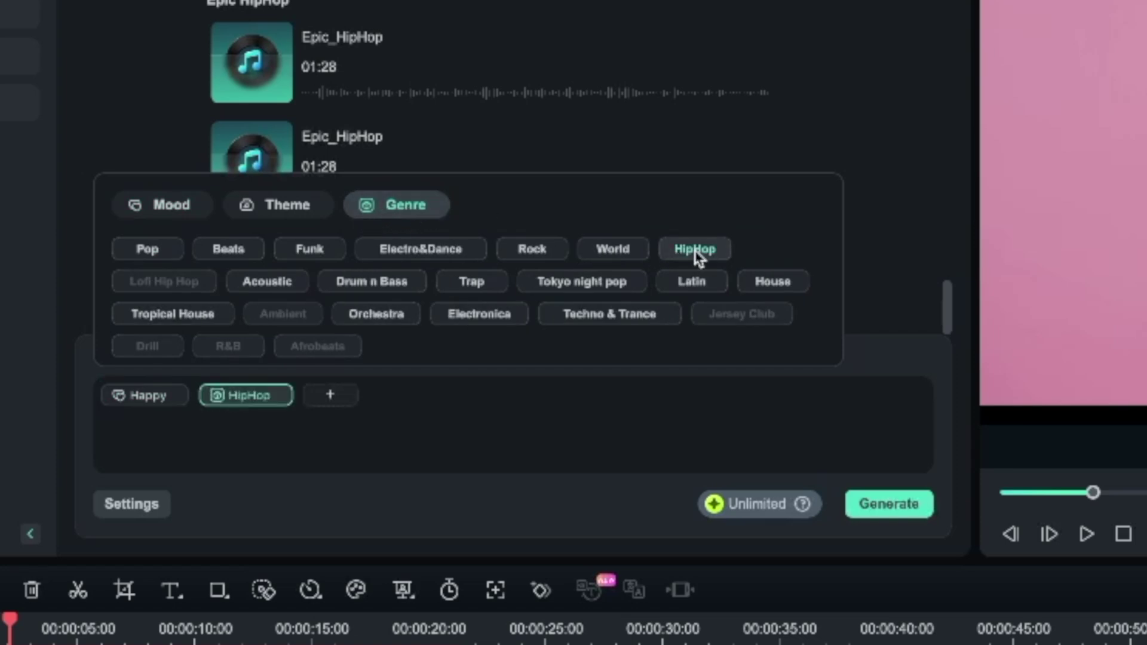
{"action": "left_click", "coordinate": [317, 215]}
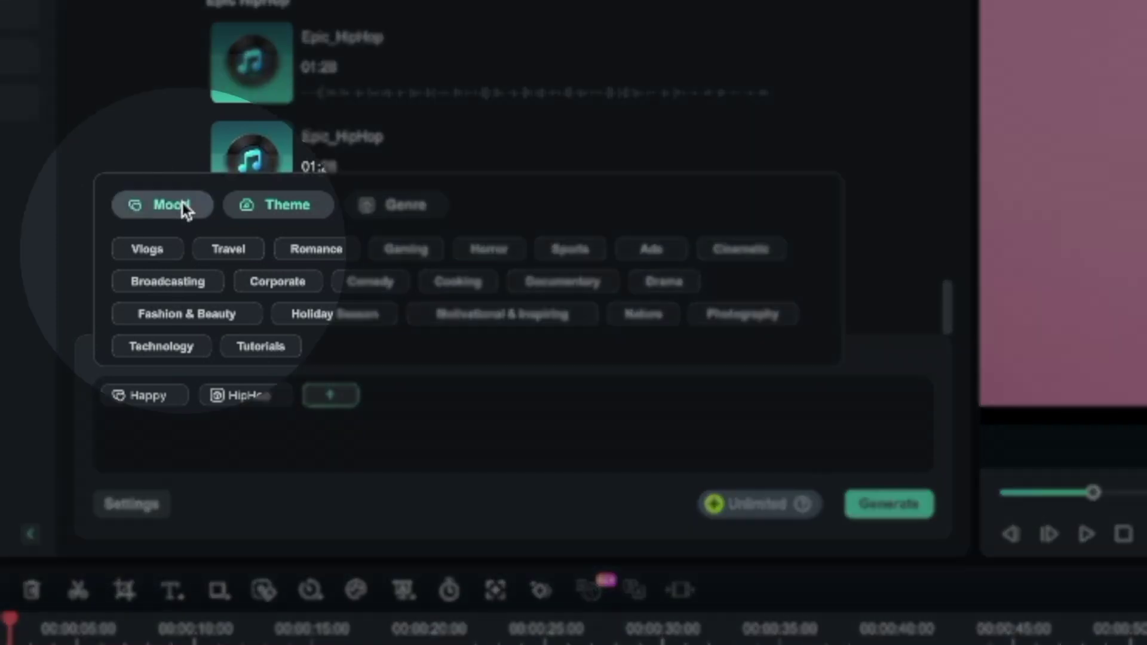
{"action": "left_click", "coordinate": [181, 205]}
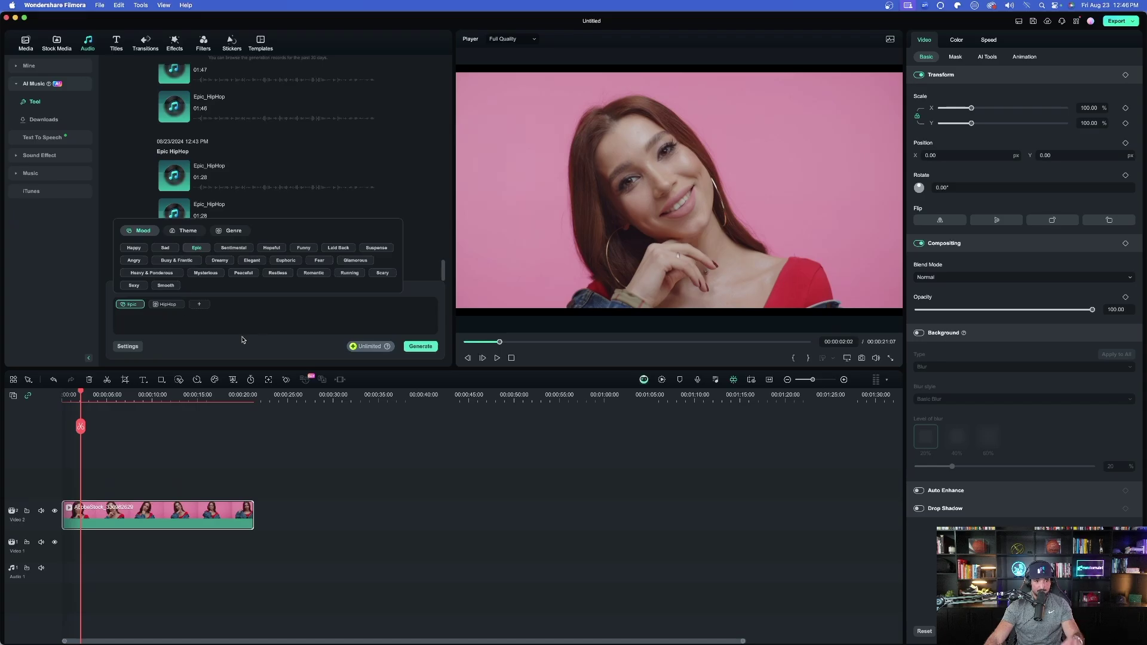
{"action": "left_click", "coordinate": [251, 327]}
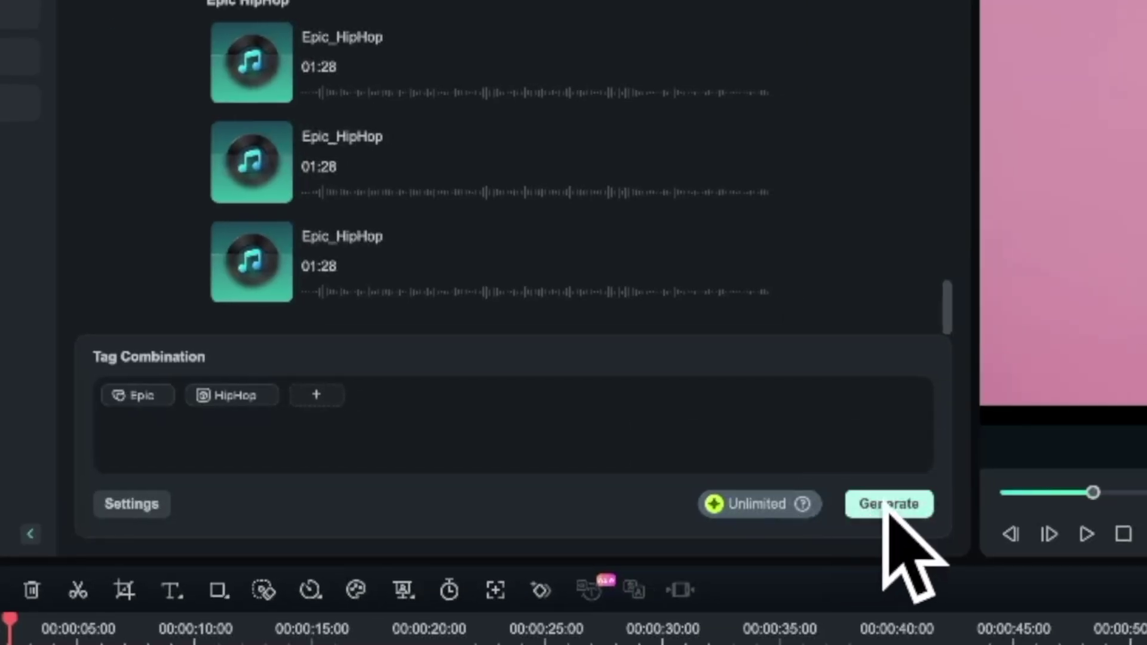
{"action": "left_click", "coordinate": [888, 505]}
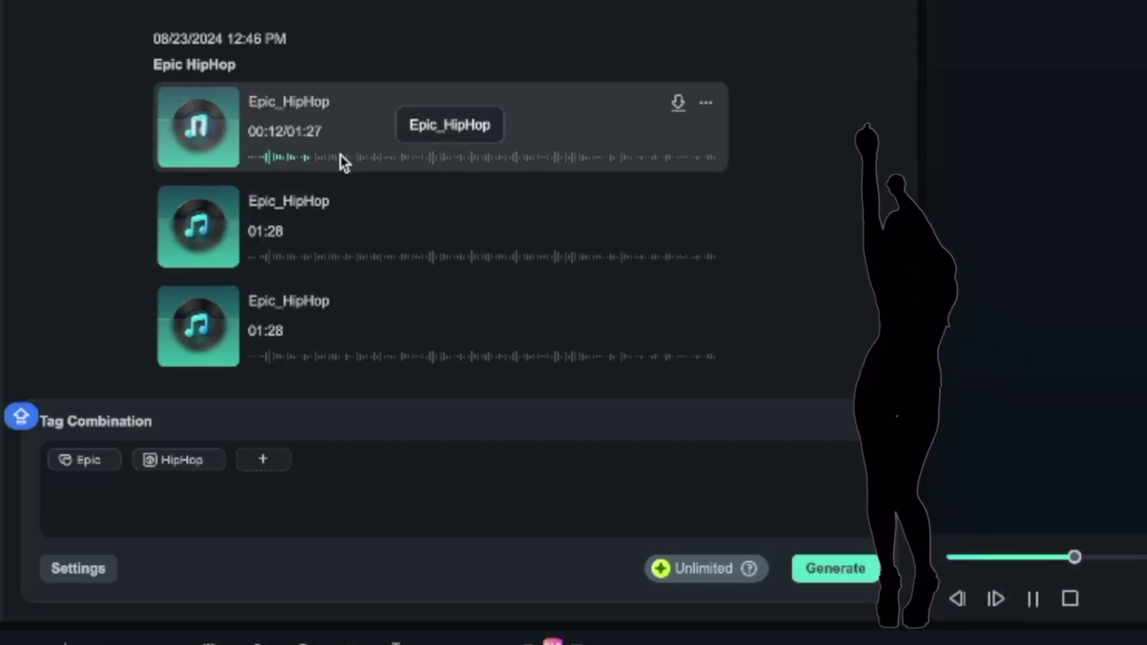
Step: Preview the second and third generated Epic_HipHop tracks, skipping ahead within each
{"action": "left_click", "coordinate": [203, 231]}
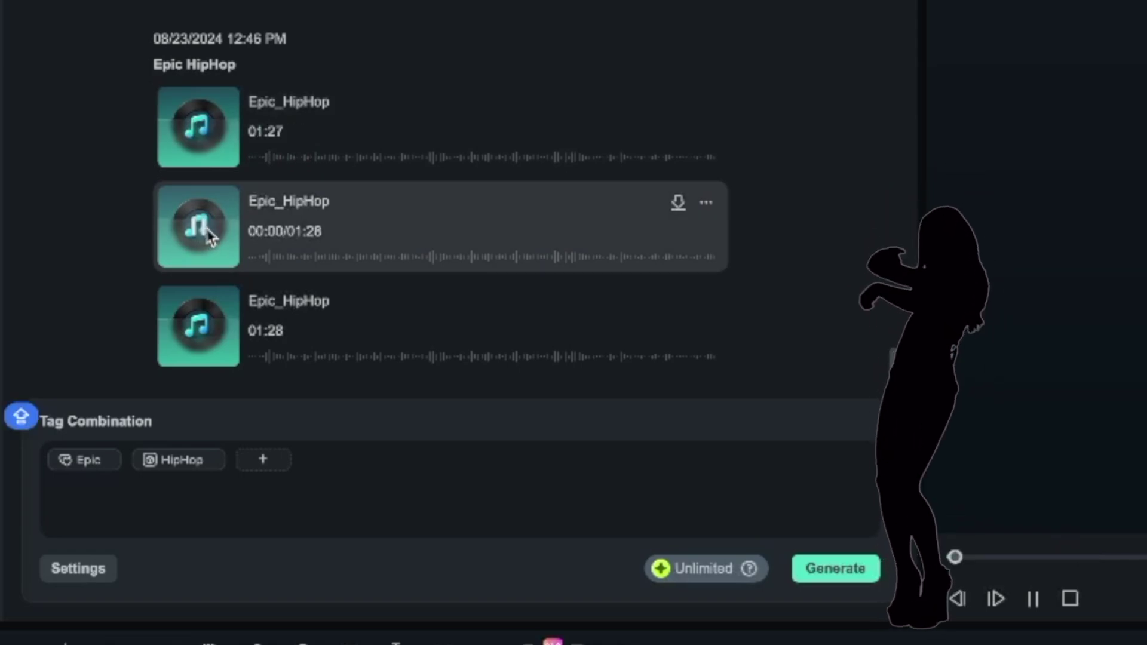
{"action": "left_click", "coordinate": [302, 256]}
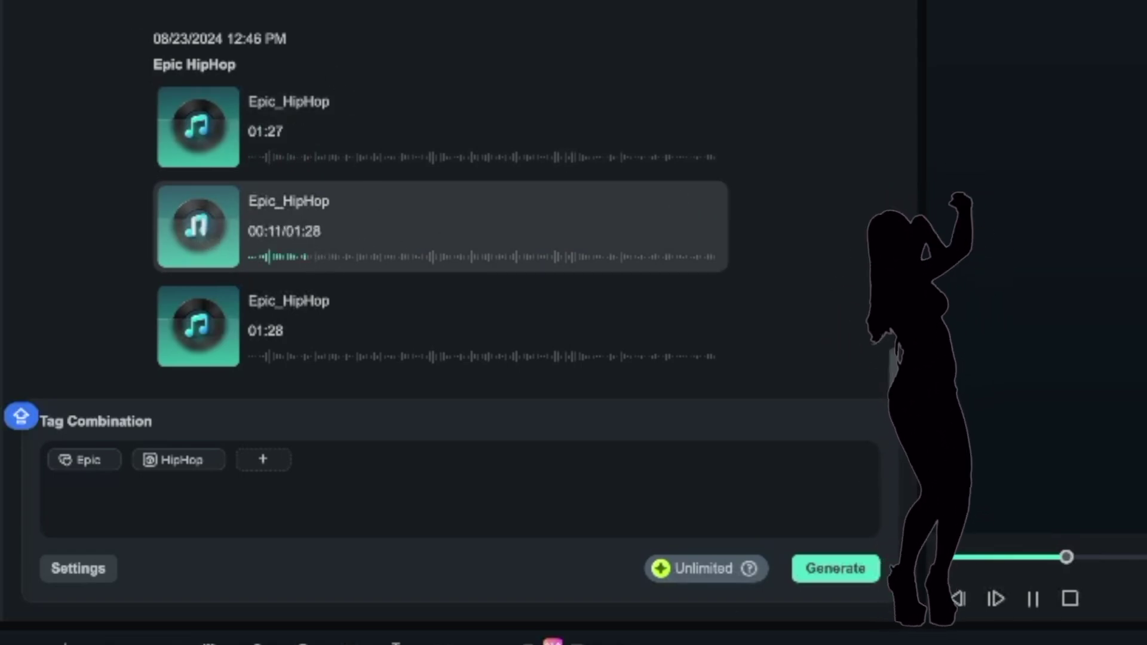
{"action": "left_click", "coordinate": [202, 234]}
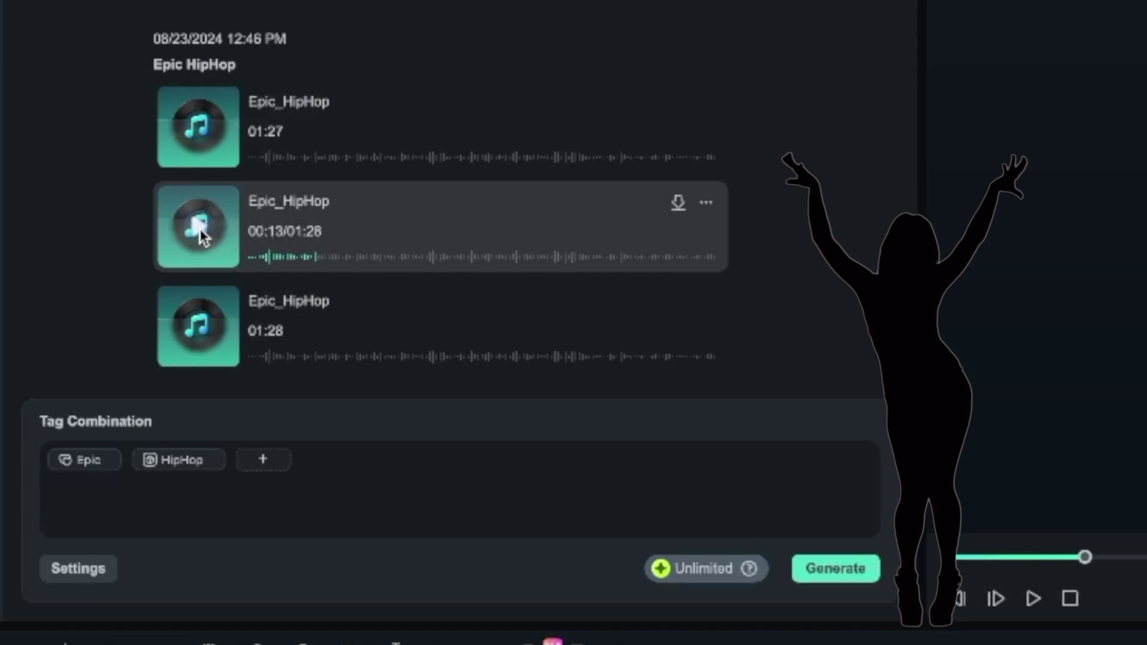
{"action": "left_click", "coordinate": [202, 234]}
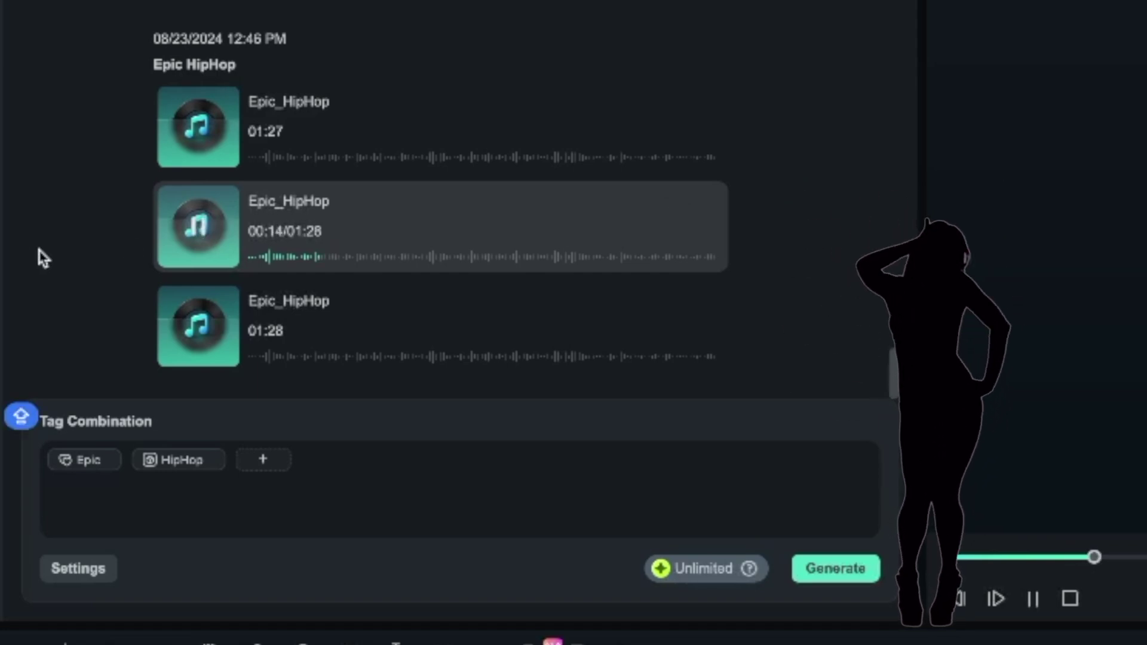
{"action": "left_click", "coordinate": [200, 327]}
{"action": "left_click", "coordinate": [309, 357]}
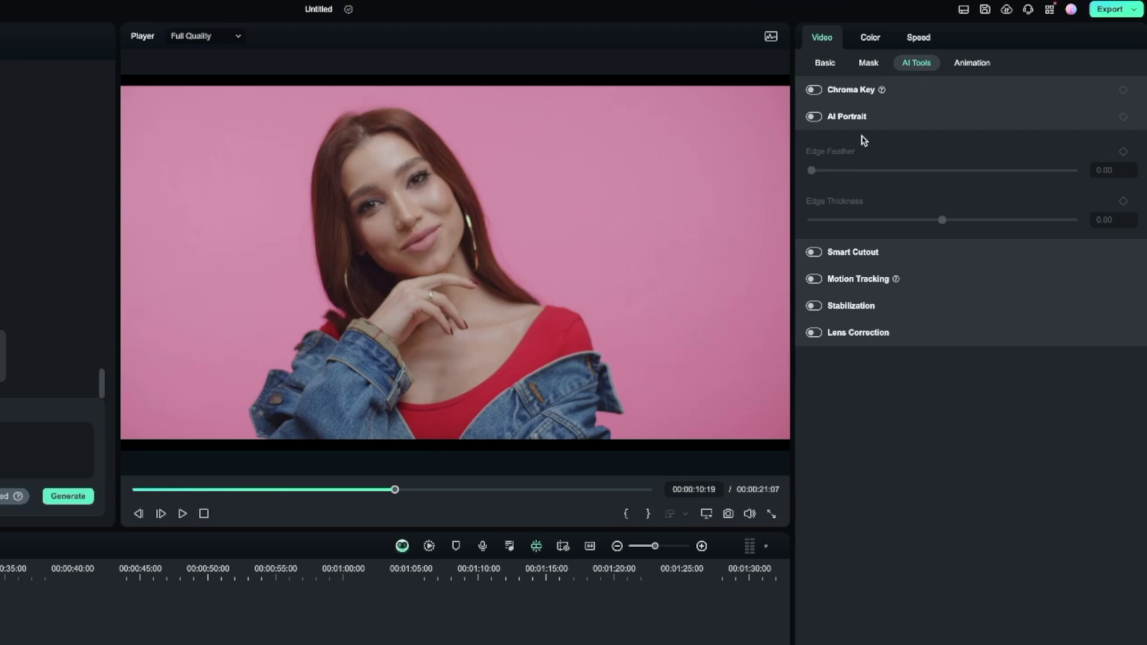
Step: Toggle AI Portrait repeatedly to compare the clip with and without its pink background
{"action": "left_click", "coordinate": [815, 117]}
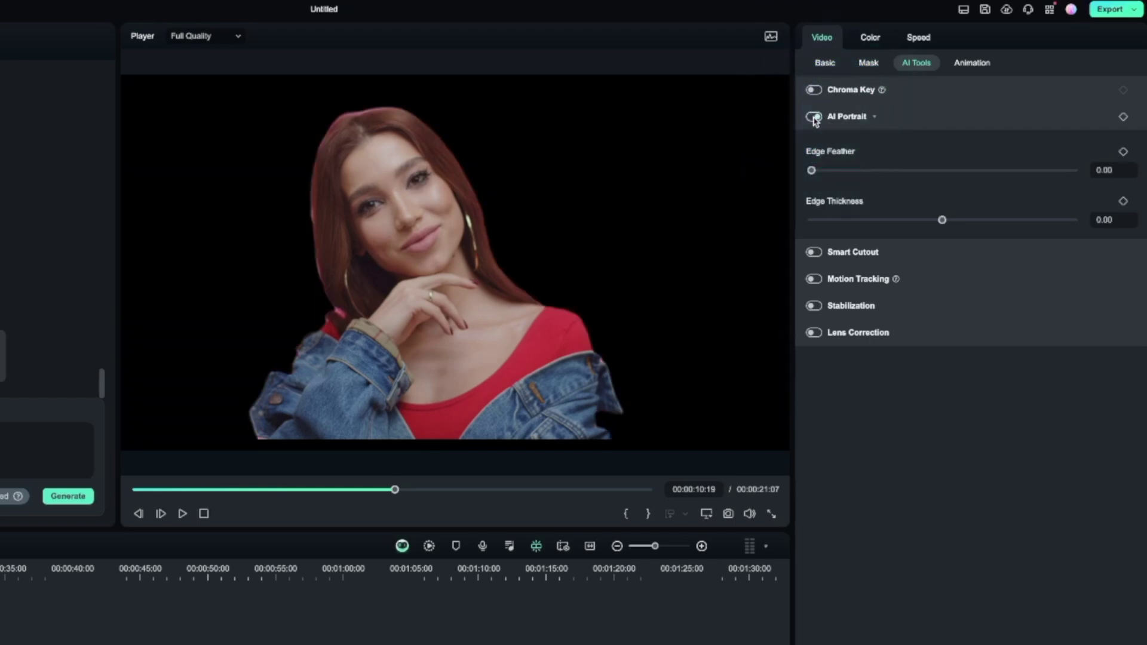
{"action": "left_click", "coordinate": [814, 117]}
{"action": "left_click", "coordinate": [814, 117]}
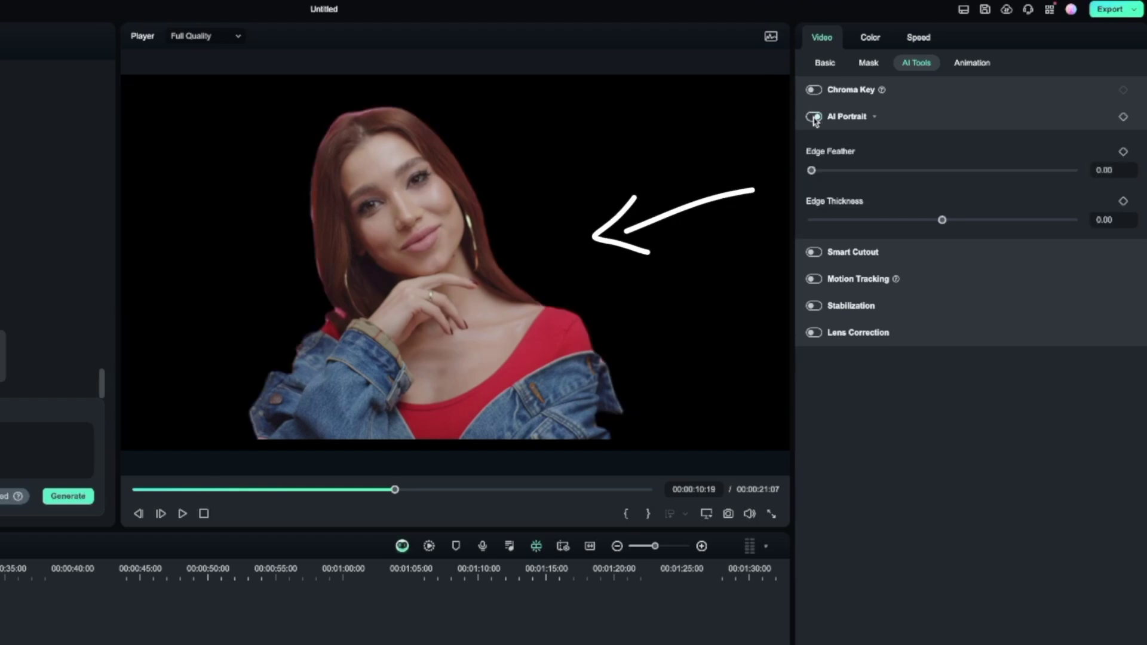
{"action": "left_click", "coordinate": [815, 117]}
{"action": "left_click", "coordinate": [814, 117]}
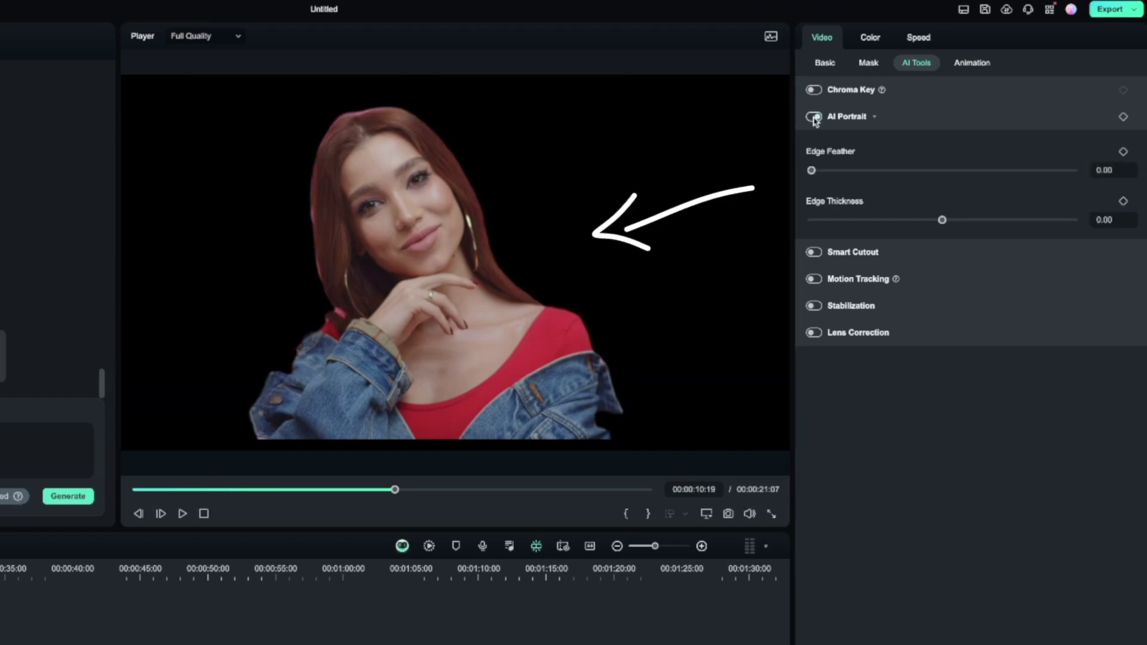
{"action": "left_click", "coordinate": [815, 118]}
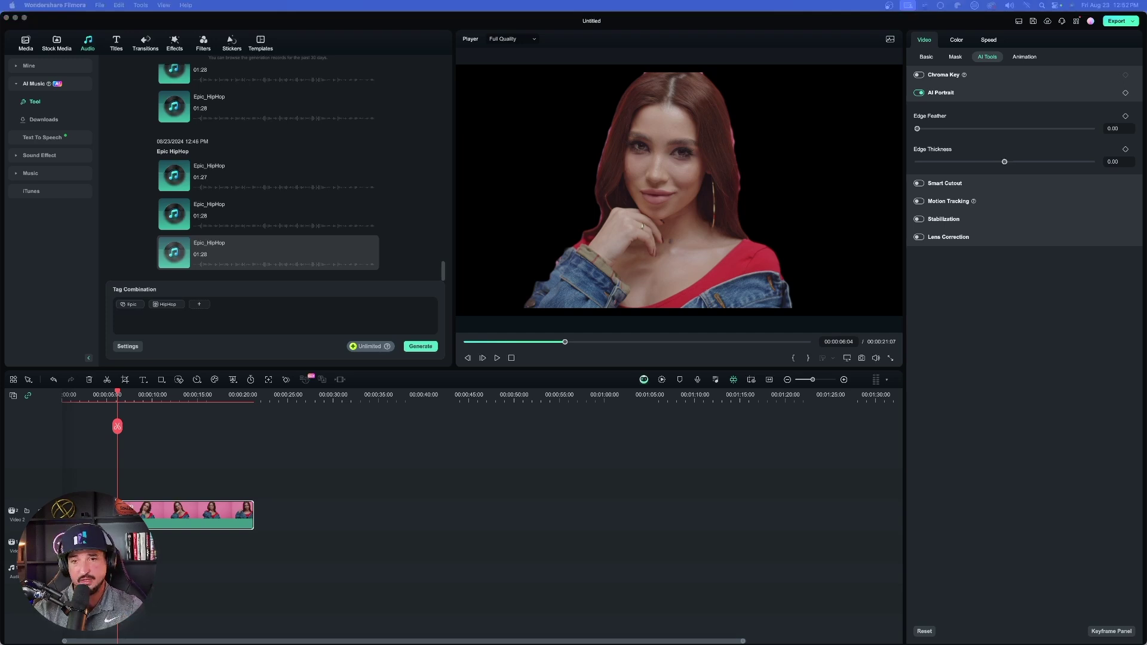
Step: Put the Creative Gradient clip at 0 on Video 1 beneath the portrait and play it
{"action": "mouse_move", "coordinate": [660, 247]}
{"action": "left_mouse_down"}
{"action": "mouse_move", "coordinate": [423, 404]}
{"action": "mouse_move", "coordinate": [326, 533]}
{"action": "mouse_move", "coordinate": [177, 562]}
{"action": "mouse_move", "coordinate": [91, 562]}
{"action": "mouse_move", "coordinate": [127, 546]}
{"action": "left_mouse_up"}
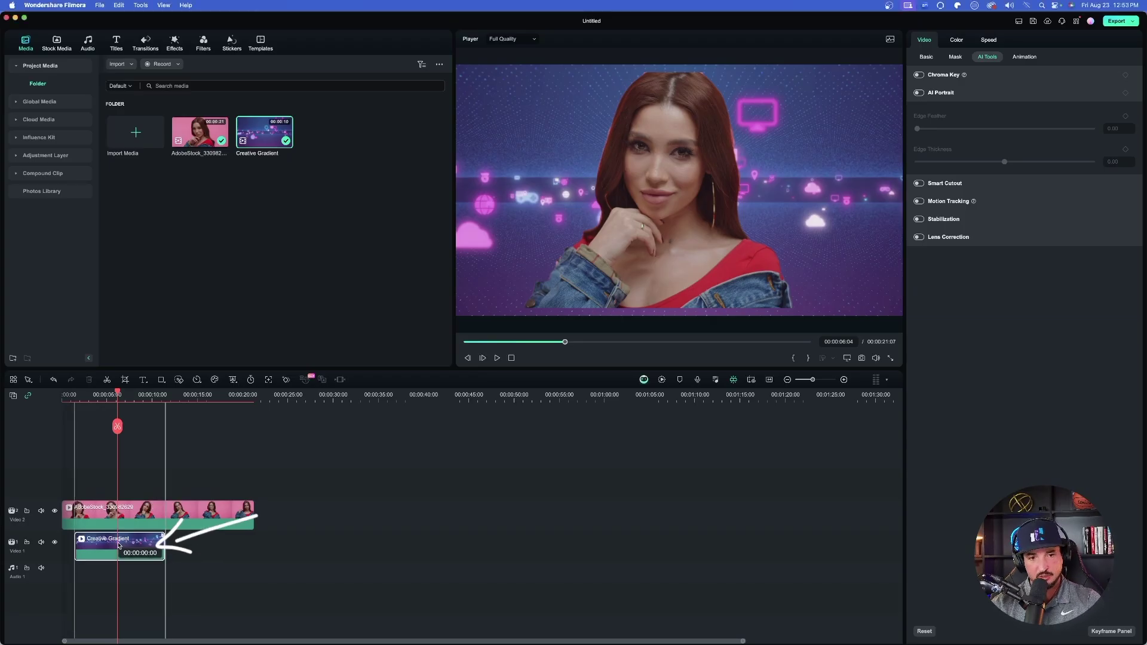
{"action": "left_click_drag", "start_coordinate": [127, 546], "coordinate": [116, 544]}
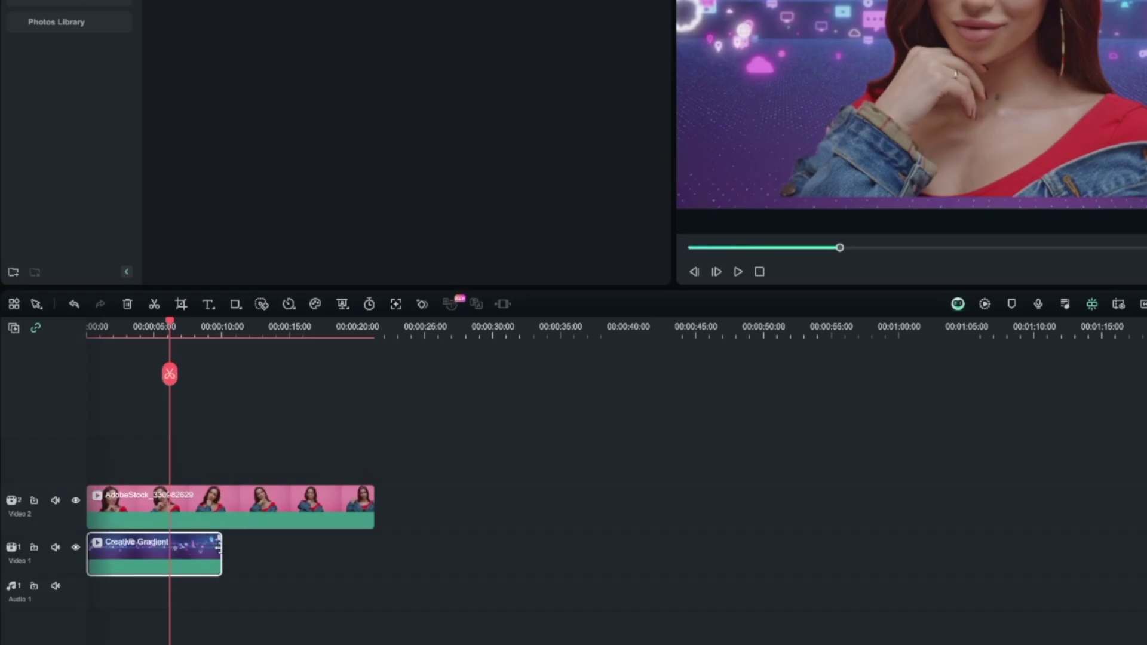
{"action": "left_click_drag", "start_coordinate": [219, 547], "coordinate": [281, 546]}
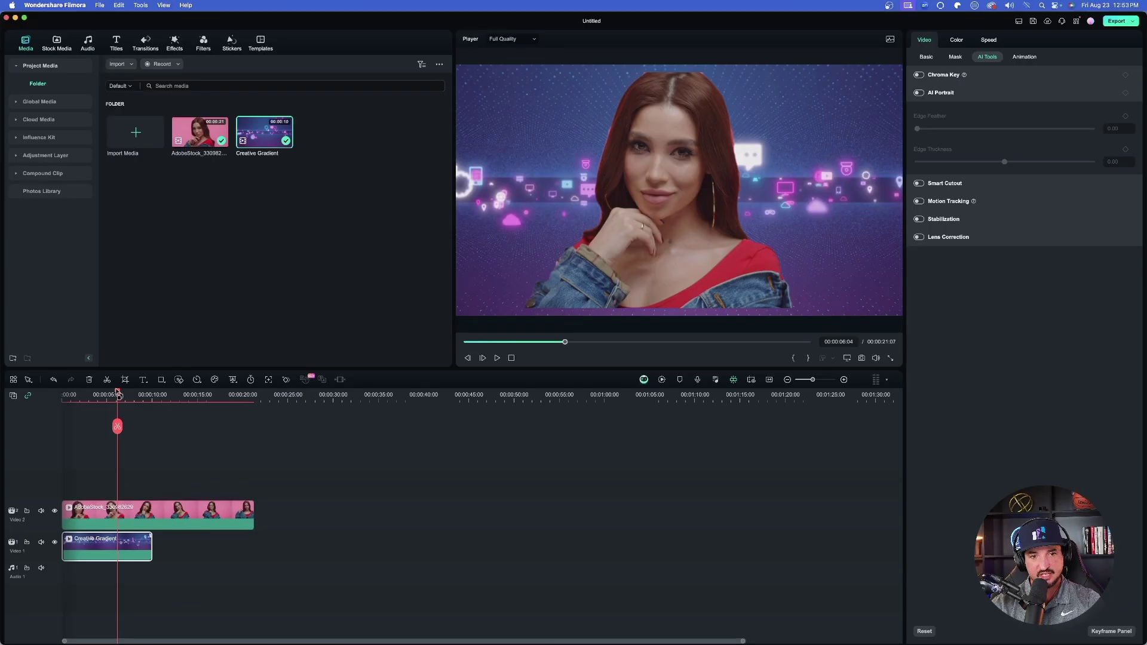
{"action": "left_click_drag", "start_coordinate": [170, 375], "coordinate": [88, 327]}
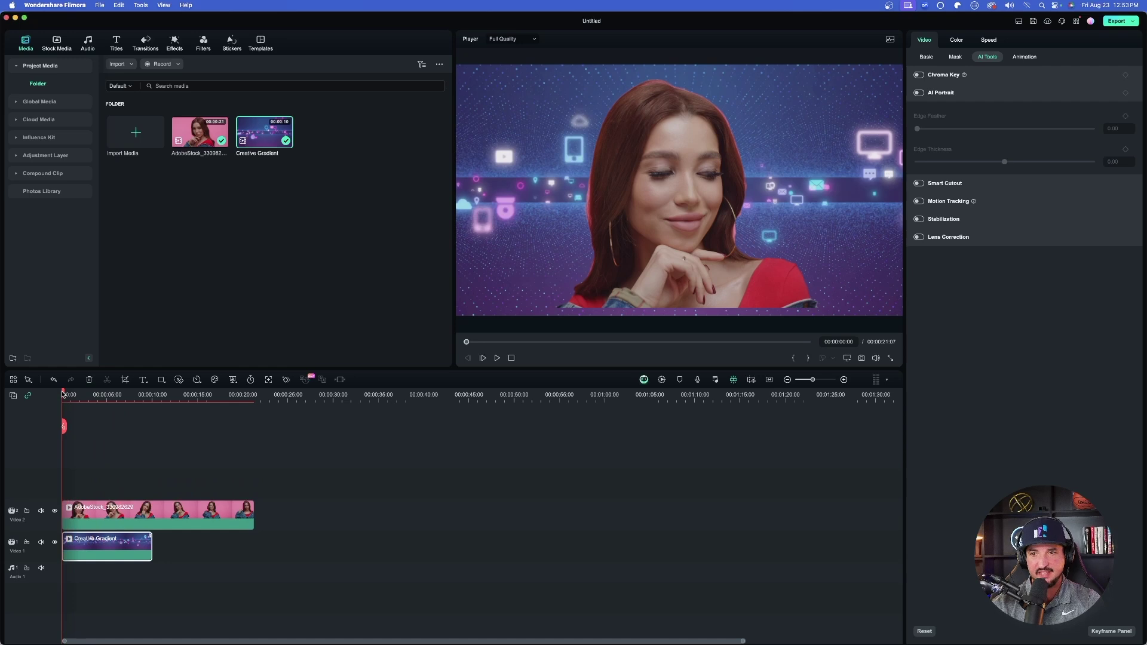
{"action": "key", "text": "space"}
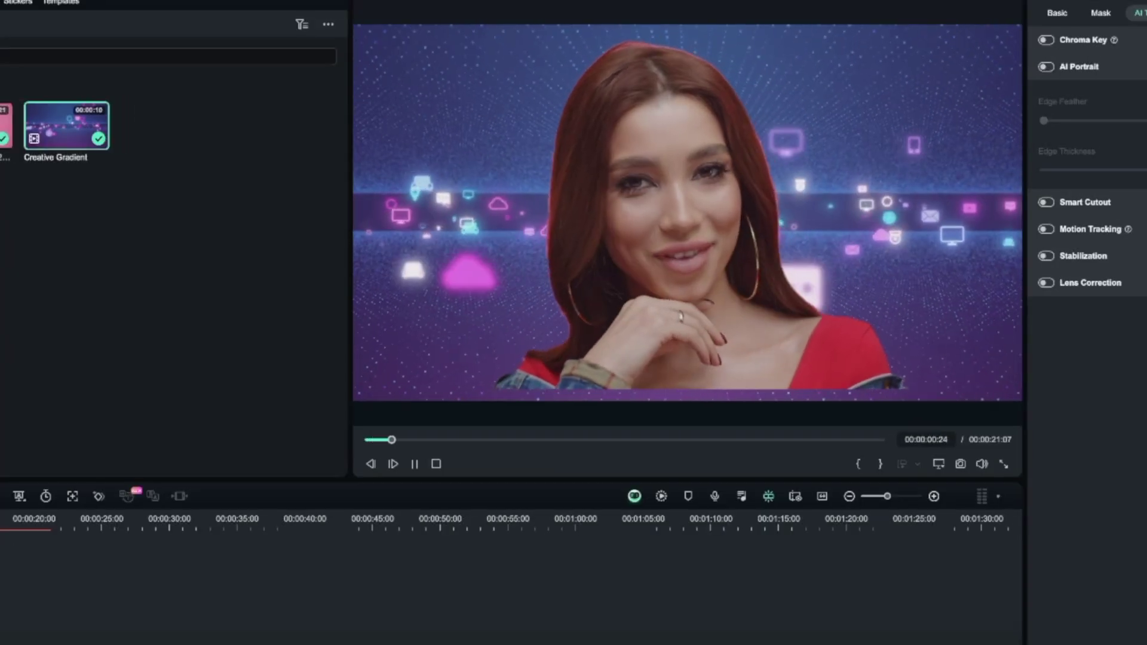
Step: Nudge the portrait's position over the neon backdrop and preview the composite with music
{"action": "key", "text": "space"}
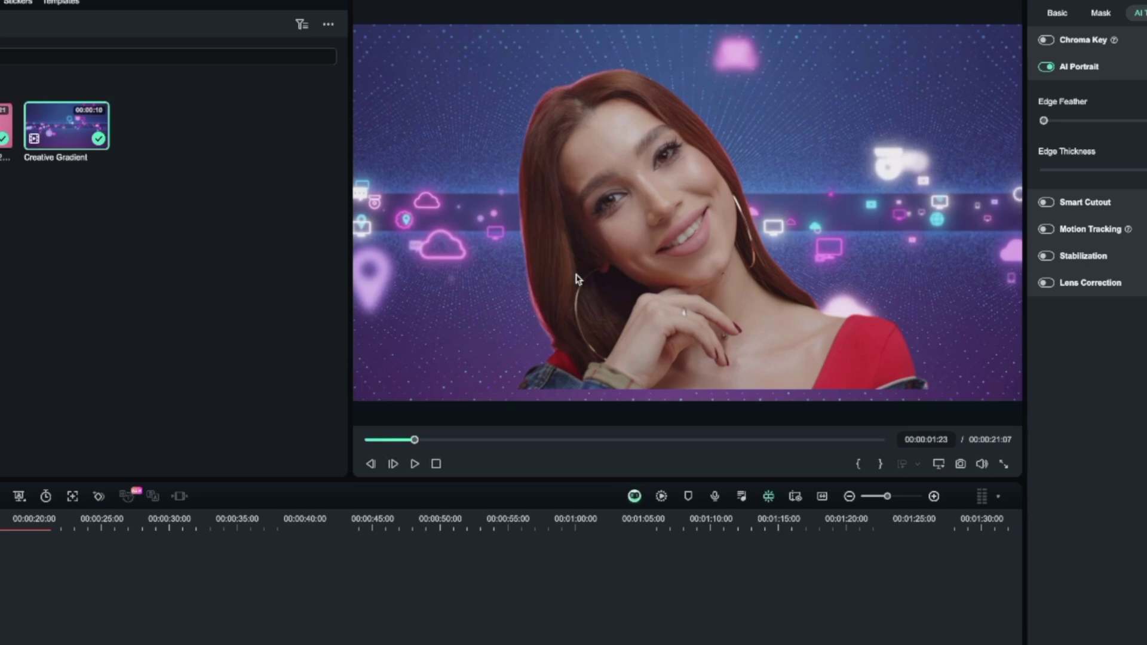
{"action": "left_click", "coordinate": [667, 233]}
{"action": "left_click_drag", "start_coordinate": [647, 226], "coordinate": [646, 238]}
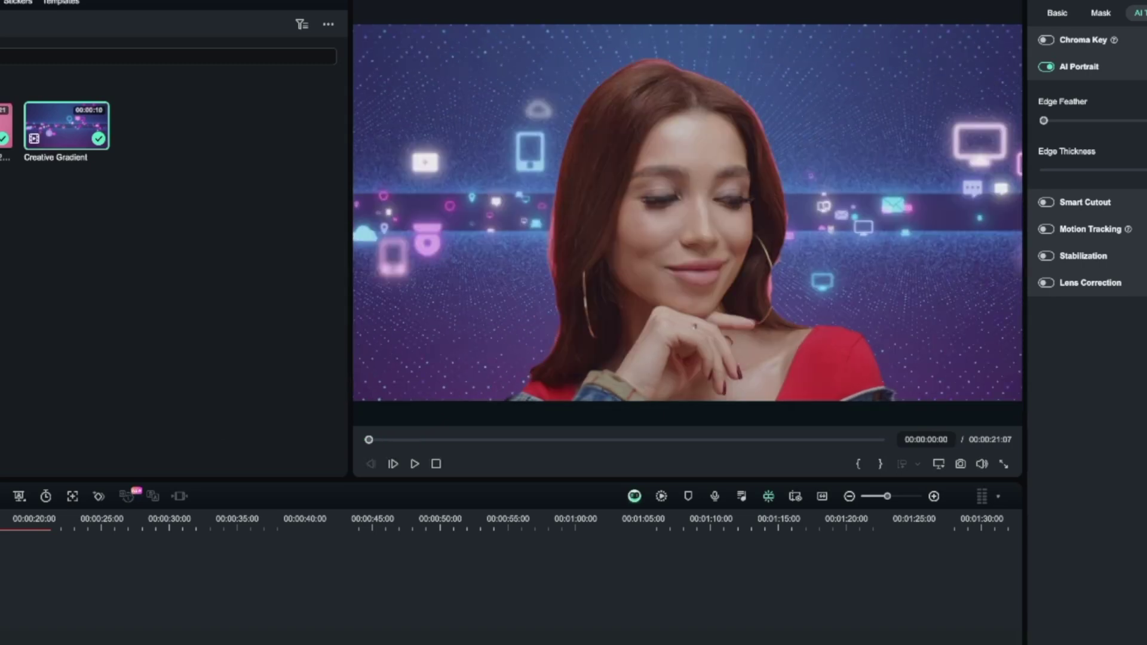
{"action": "key", "text": "space"}
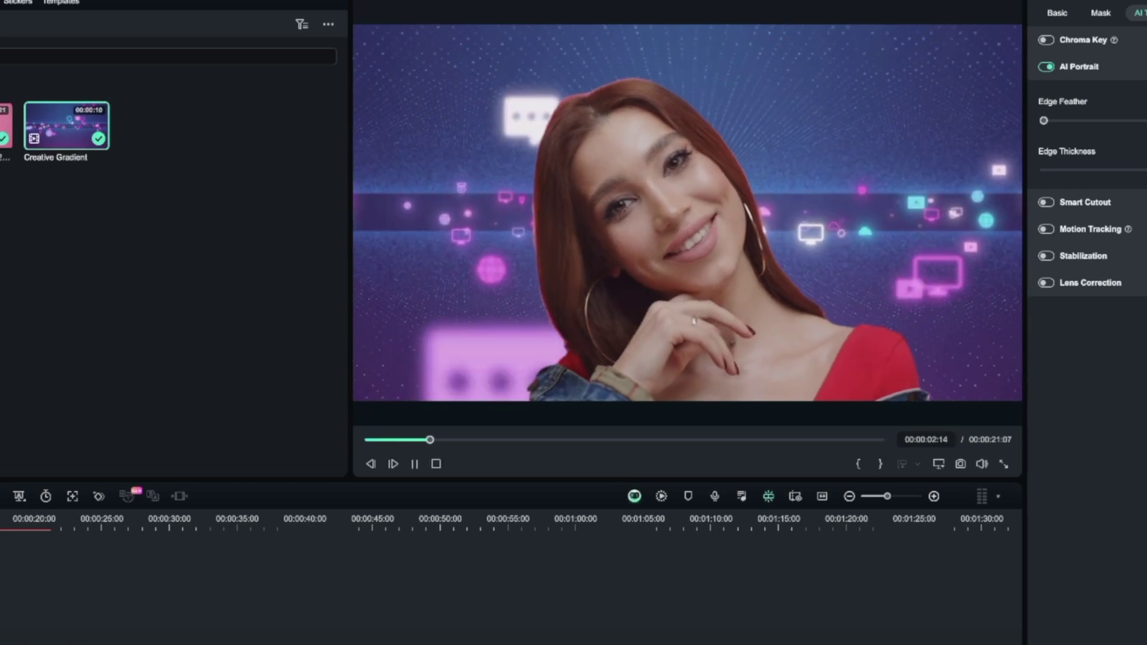
{"action": "key", "text": "space"}
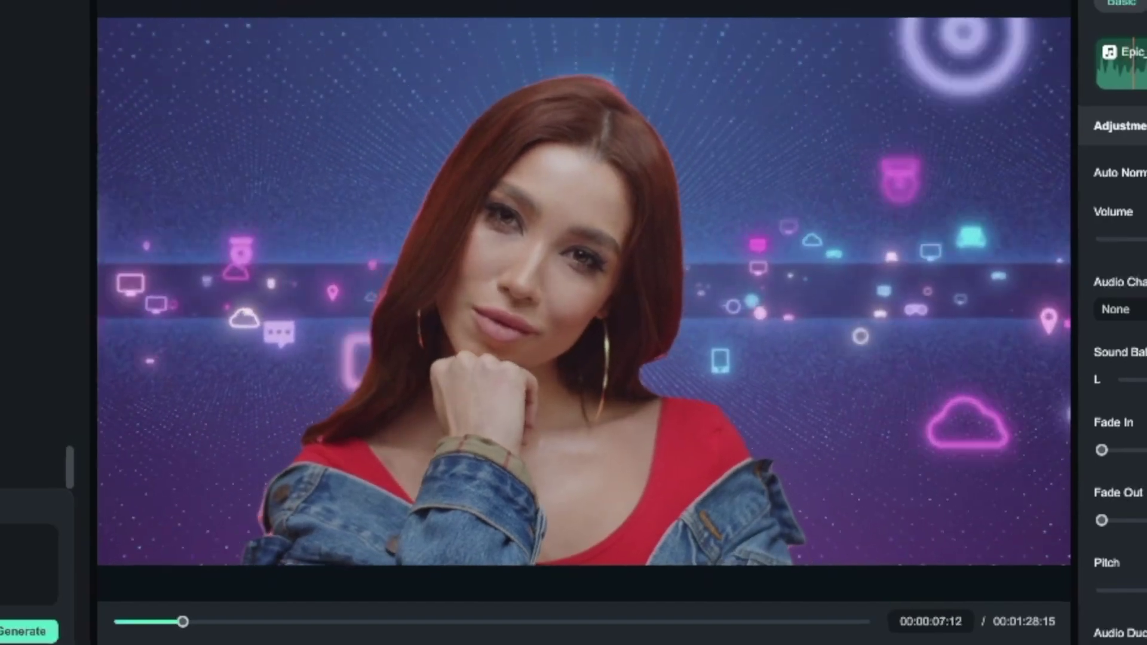
{"action": "key", "text": "space"}
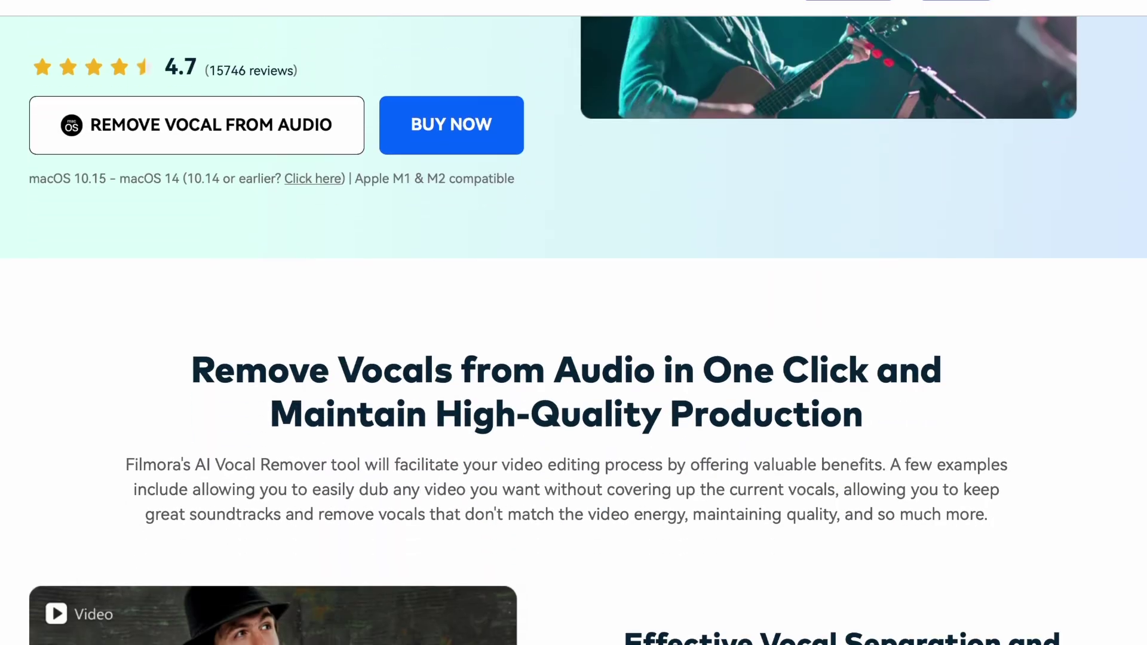
Step: Scroll the AI Vocal Remover page down to the dubbing-with-clear-vocals section
{"action": "scroll", "coordinate": [574, 323], "scroll_direction": "down", "scroll_amount": 4}
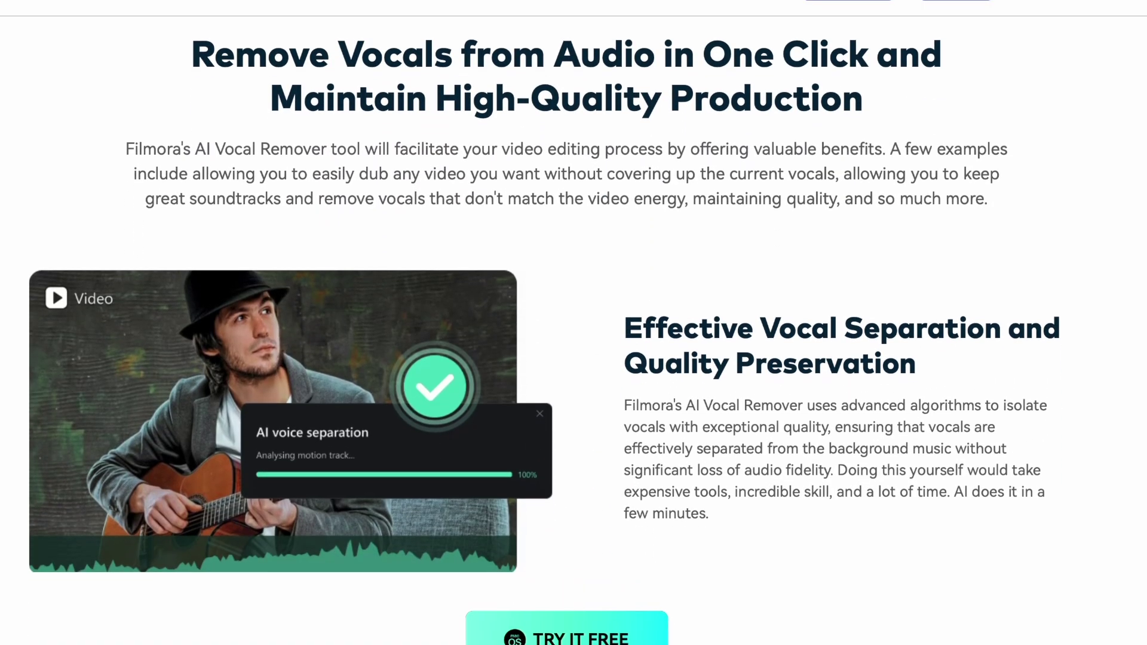
{"action": "scroll", "coordinate": [574, 323], "scroll_direction": "down", "scroll_amount": 10}
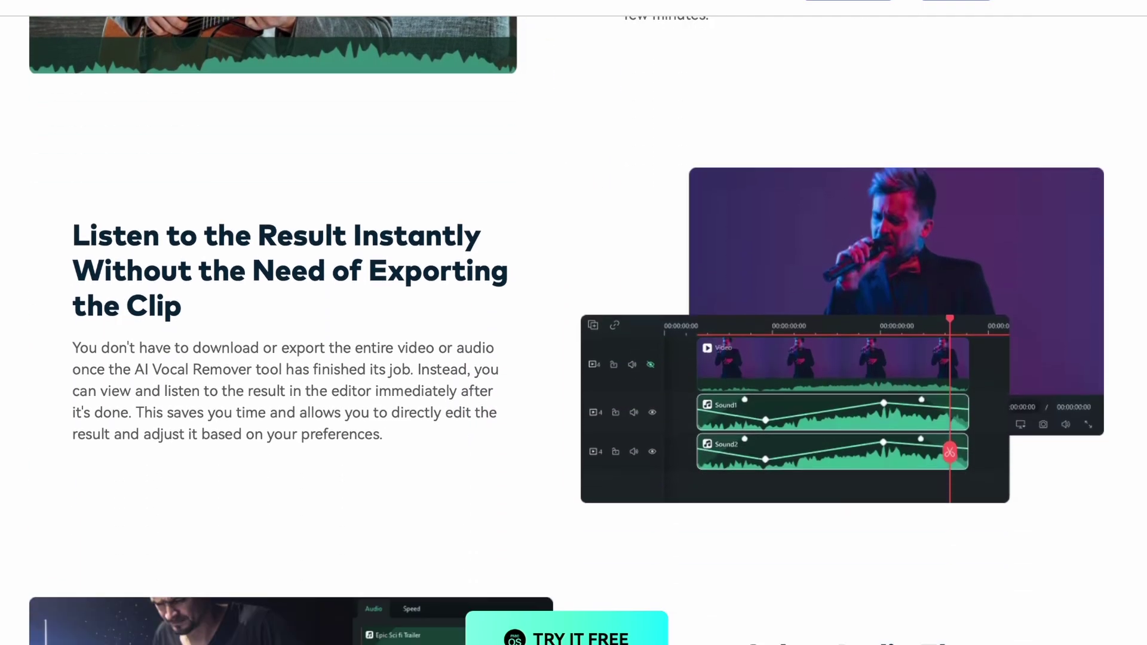
{"action": "scroll", "coordinate": [574, 323], "scroll_direction": "down", "scroll_amount": 11}
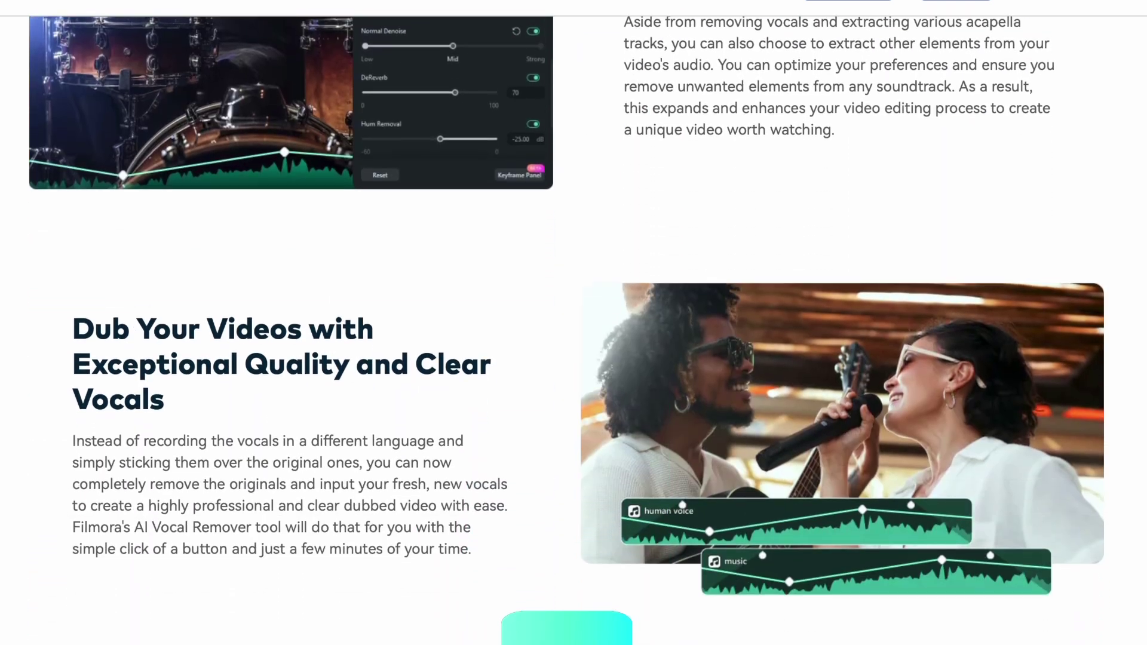
{"action": "scroll", "coordinate": [574, 323], "scroll_direction": "down", "scroll_amount": 12}
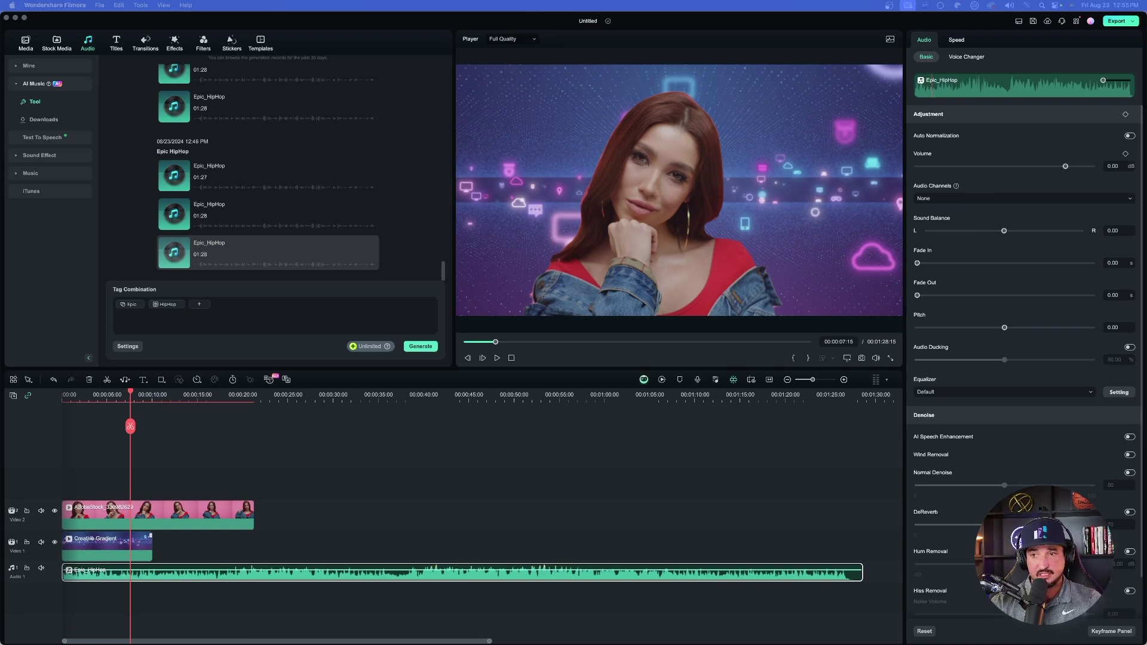
Step: Add the Lip Sync_Scarlett clip after the portrait clip, preview it, and select it on Video 2
{"action": "left_click_drag", "start_coordinate": [890, 304], "coordinate": [318, 511]}
{"action": "left_click", "coordinate": [269, 396]}
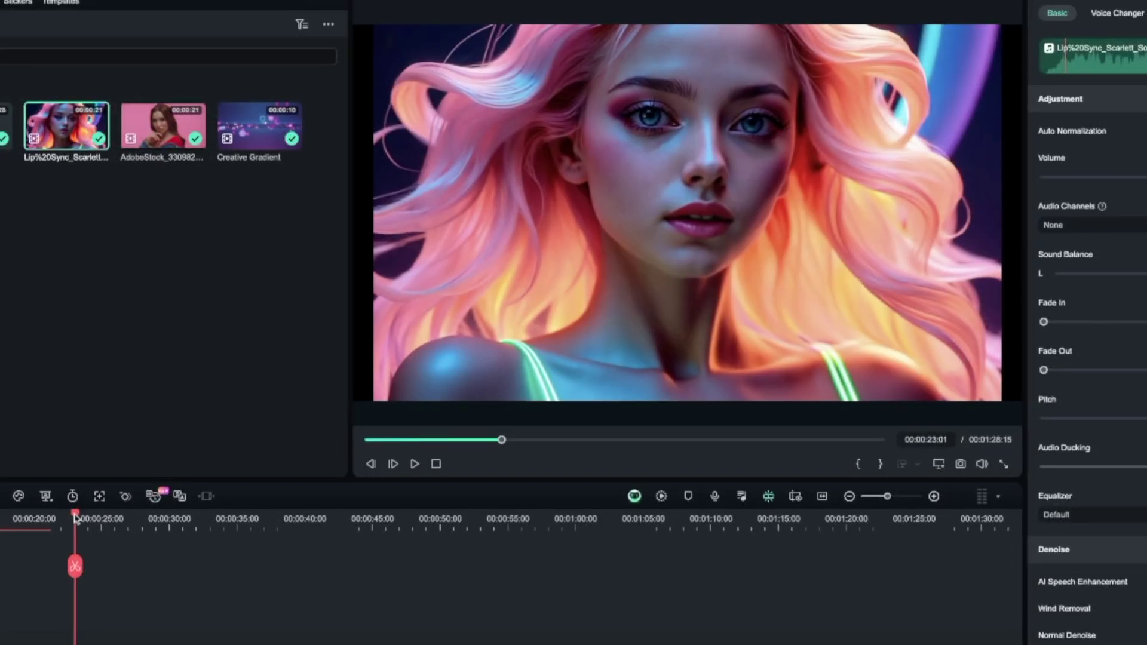
{"action": "key", "text": "space"}
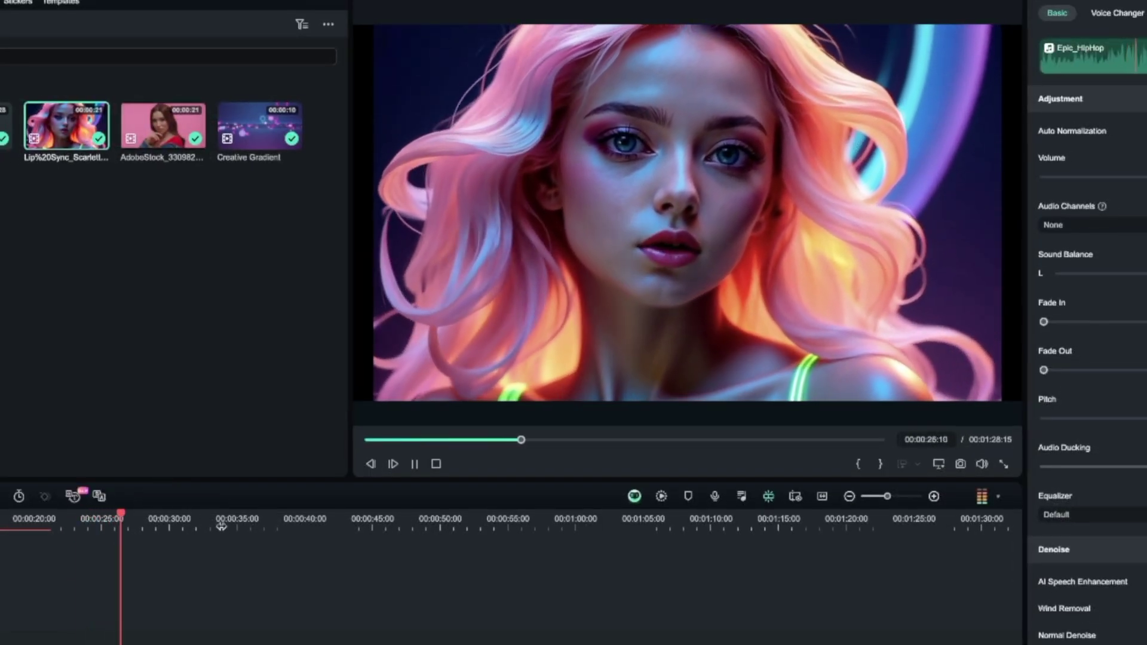
{"action": "key", "text": "space"}
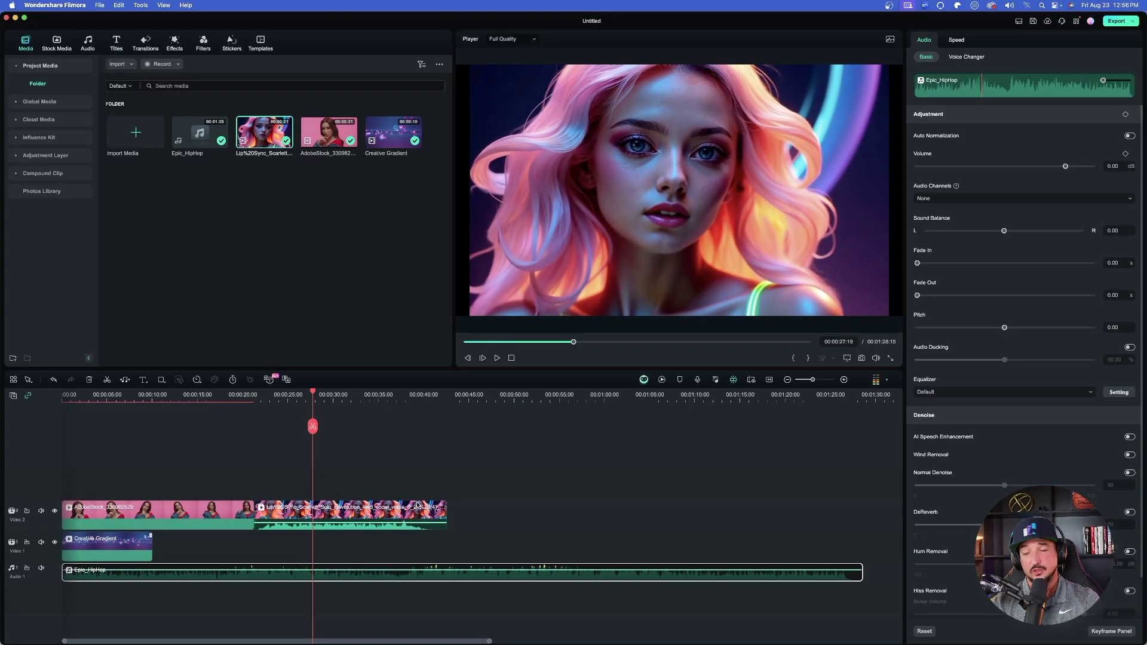
{"action": "left_click", "coordinate": [385, 519]}
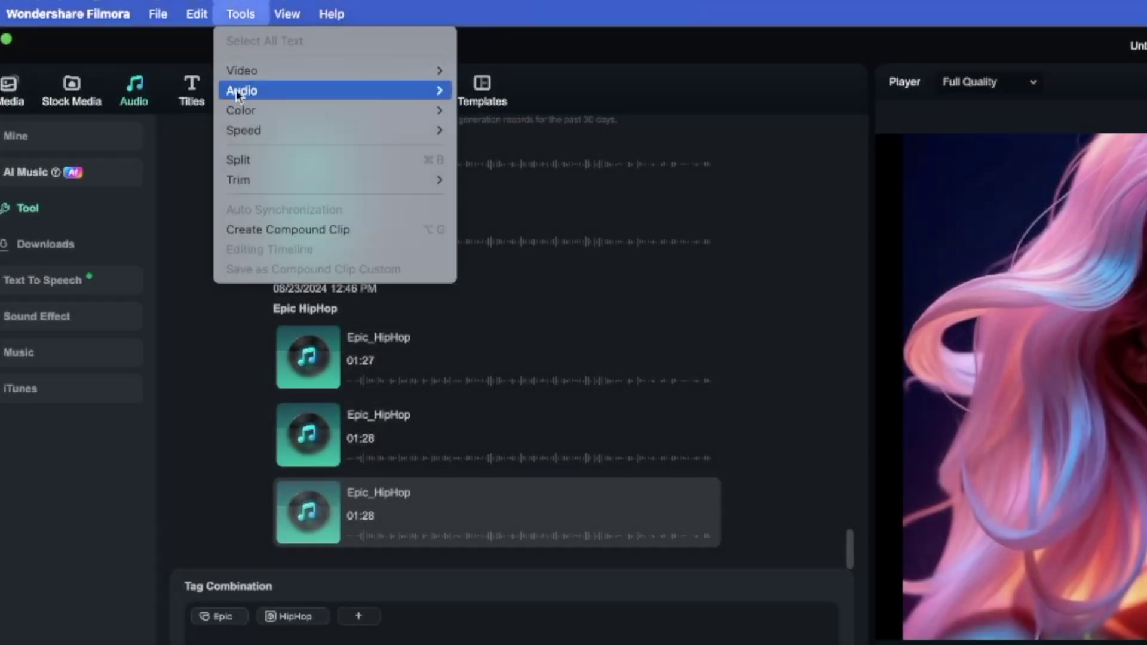
Step: Run AI Vocal Remover on the lip-sync clip, then stop playback and reselect the clip
{"action": "mouse_move", "coordinate": [239, 88]}
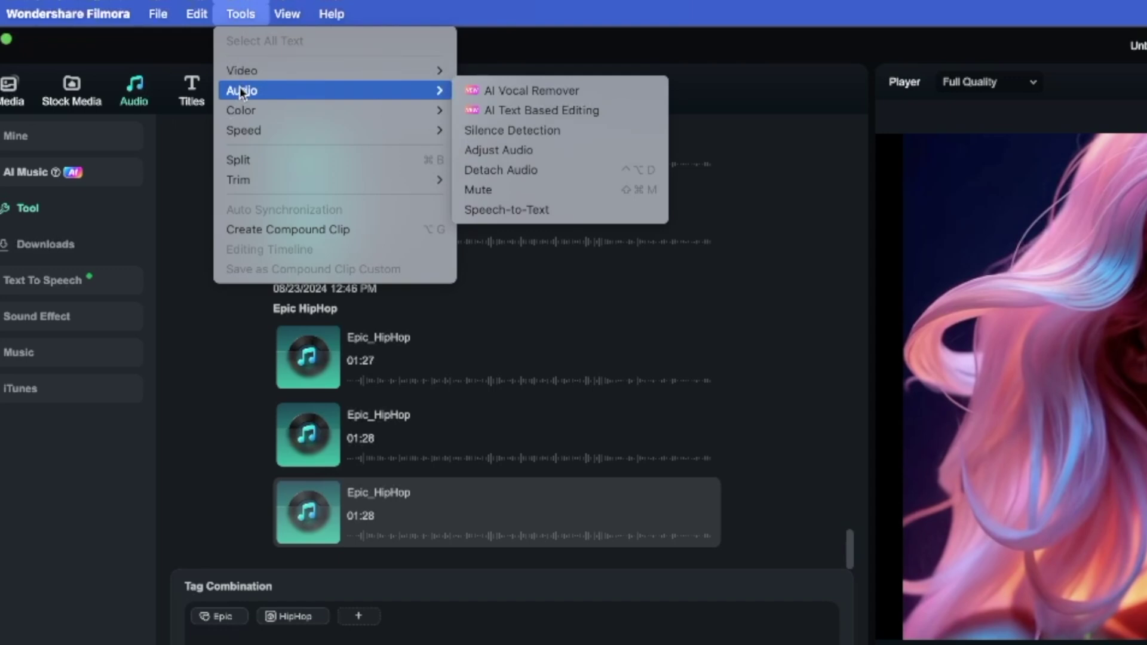
{"action": "left_click", "coordinate": [543, 91]}
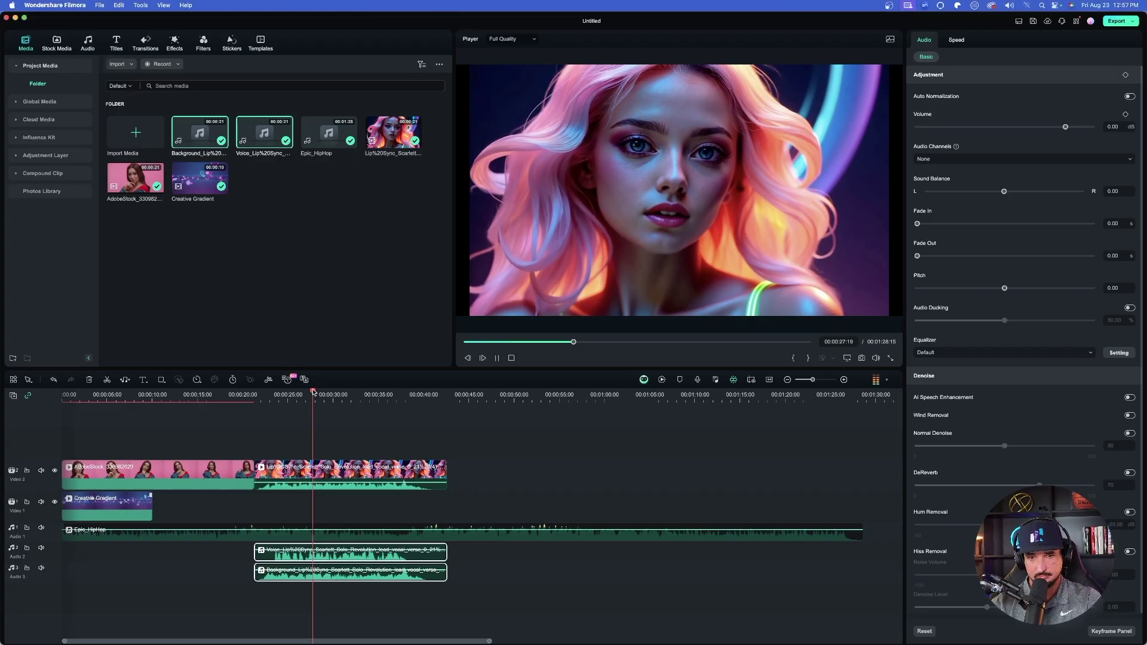
{"action": "key", "text": "space"}
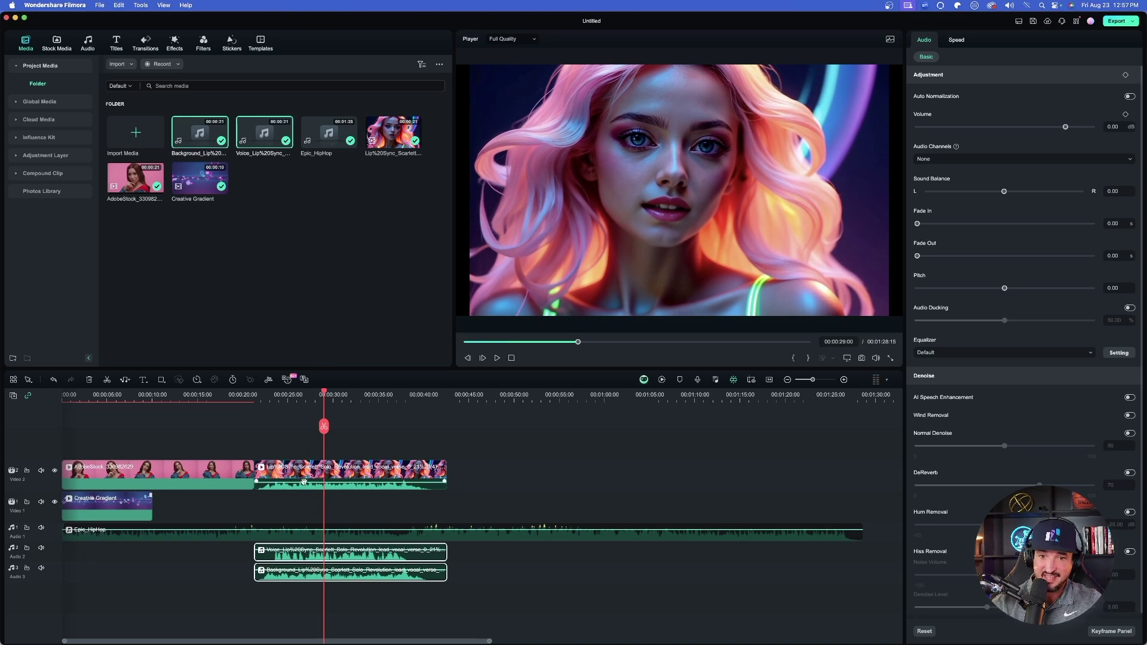
{"action": "left_click", "coordinate": [302, 478]}
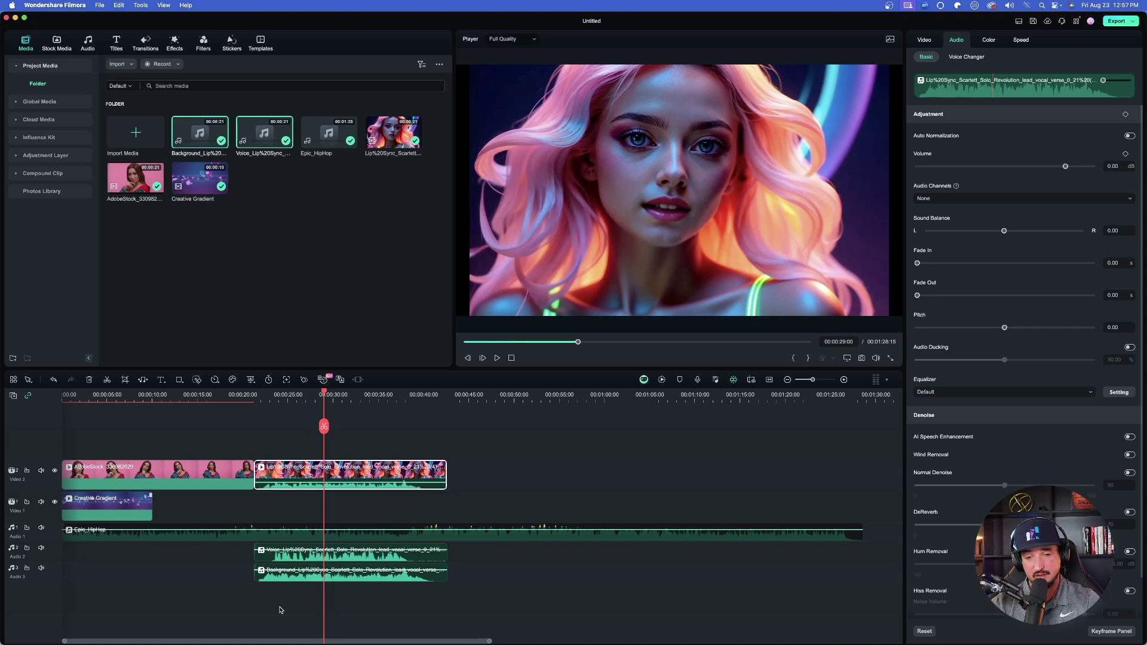
Step: Move the Voice and Background clips together past the video to about 00:00:42
{"action": "left_click", "coordinate": [293, 554]}
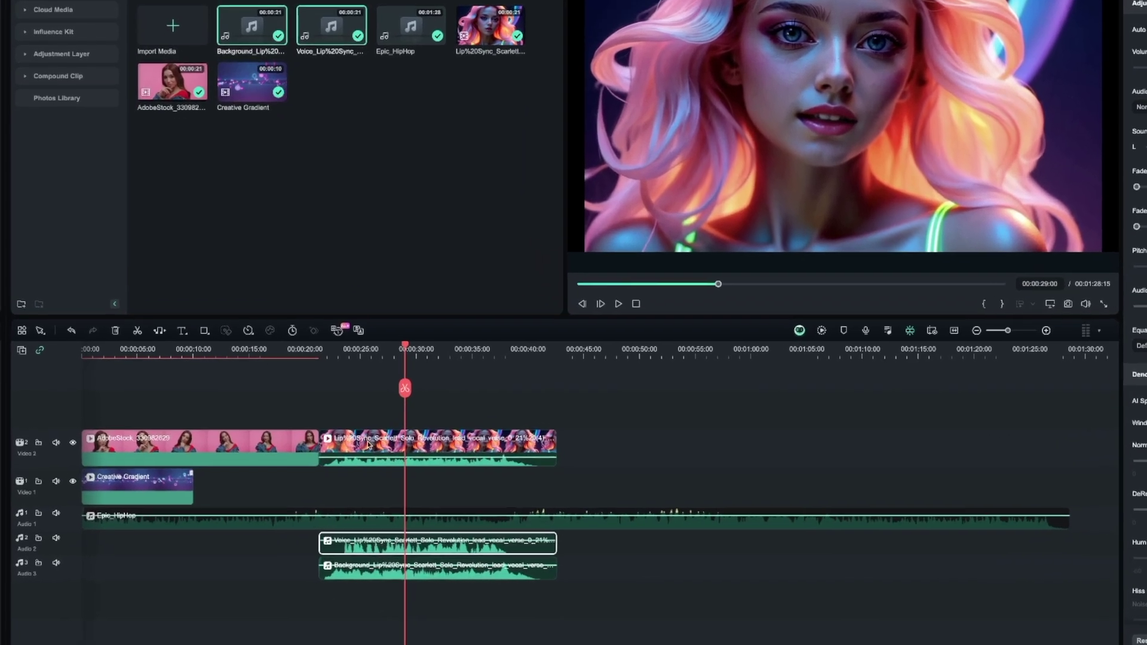
{"action": "left_click", "coordinate": [366, 562], "text": "ctrl"}
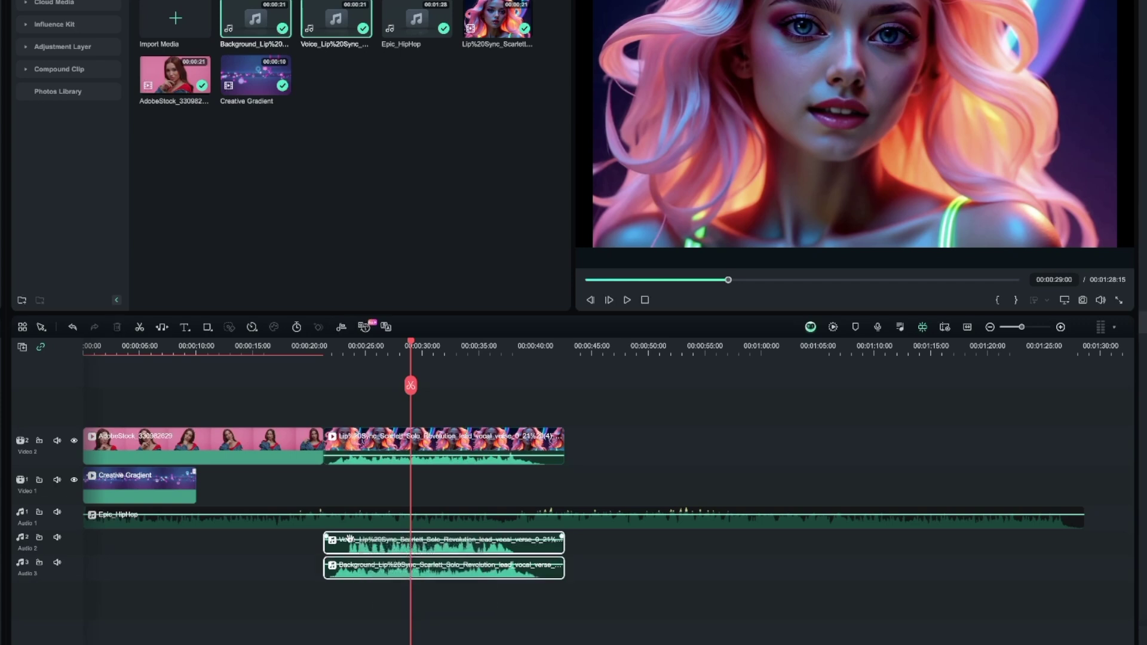
{"action": "left_click_drag", "start_coordinate": [356, 549], "coordinate": [602, 553]}
{"action": "left_click", "coordinate": [590, 352]}
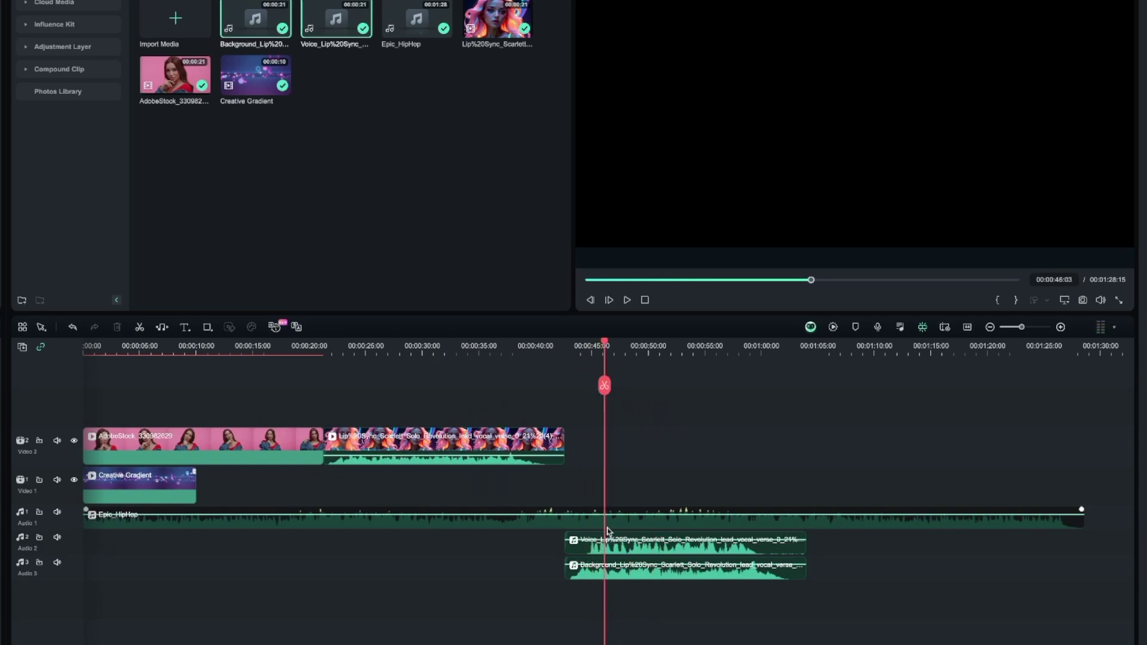
Step: Shift the Voice clip to start near 00:01:03, then play and scrub to about 00:01:08
{"action": "left_click_drag", "start_coordinate": [608, 545], "coordinate": [850, 546]}
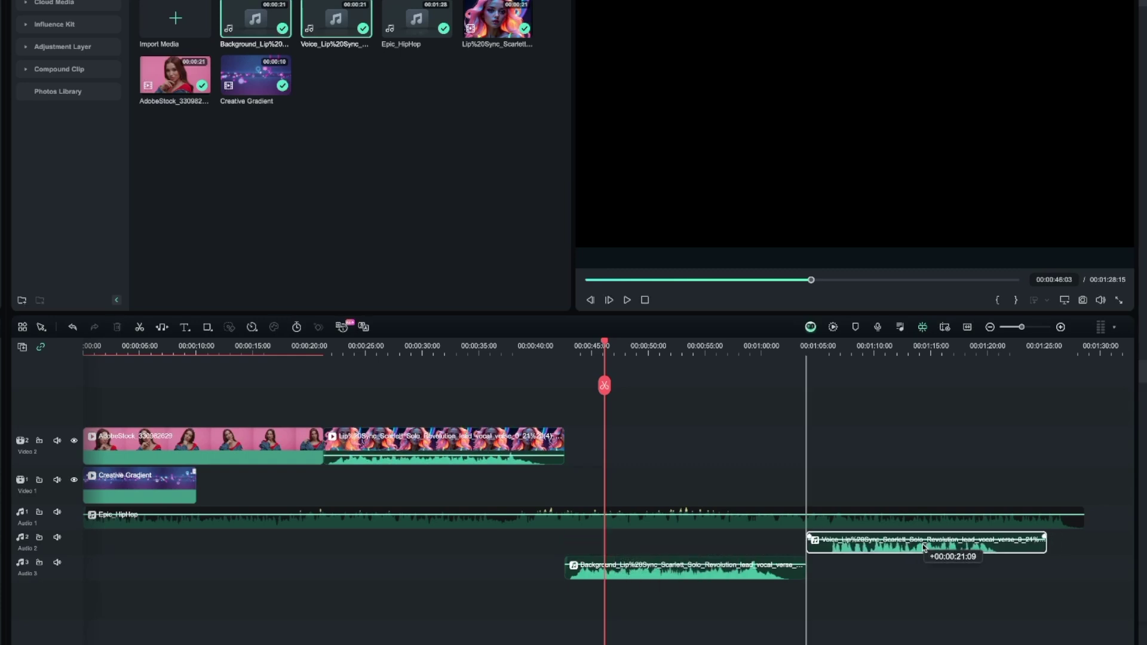
{"action": "mouse_move", "coordinate": [606, 344]}
{"action": "left_mouse_down"}
{"action": "mouse_move", "coordinate": [591, 346]}
{"action": "mouse_move", "coordinate": [611, 345]}
{"action": "left_mouse_up"}
{"action": "key", "text": "space"}
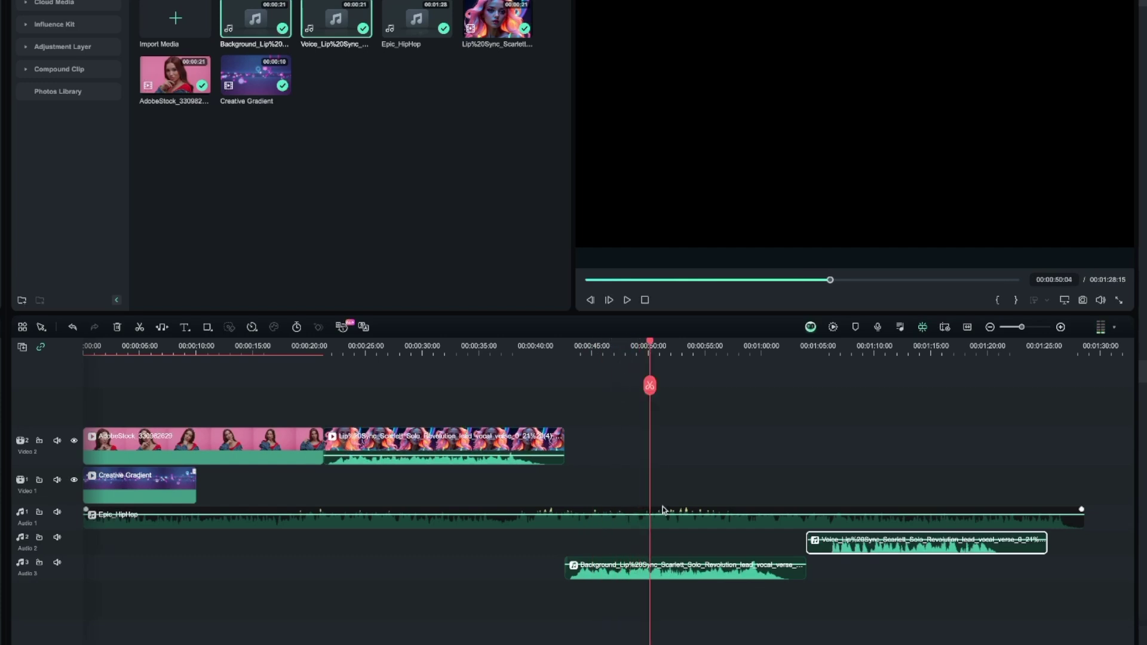
{"action": "left_click_drag", "start_coordinate": [657, 345], "coordinate": [863, 349]}
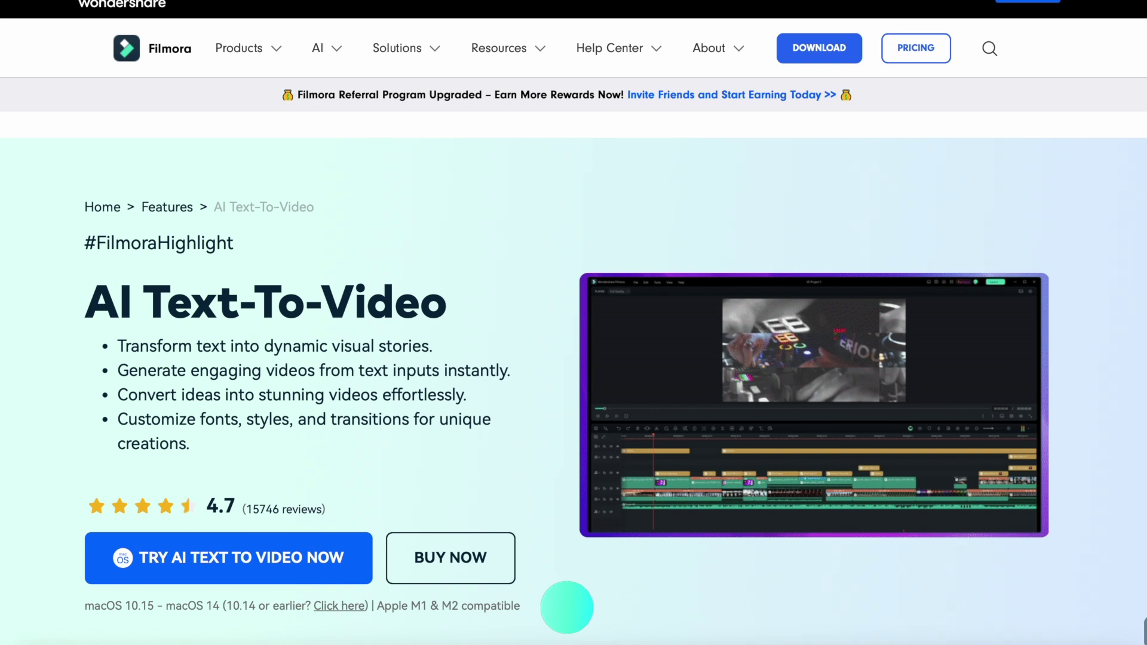
Step: Scroll through the AI Text-To-Video page's sections on styles and efficient content creation
{"action": "scroll", "coordinate": [574, 323], "scroll_direction": "down", "scroll_amount": 2}
{"action": "scroll", "coordinate": [574, 323], "scroll_direction": "down", "scroll_amount": 5}
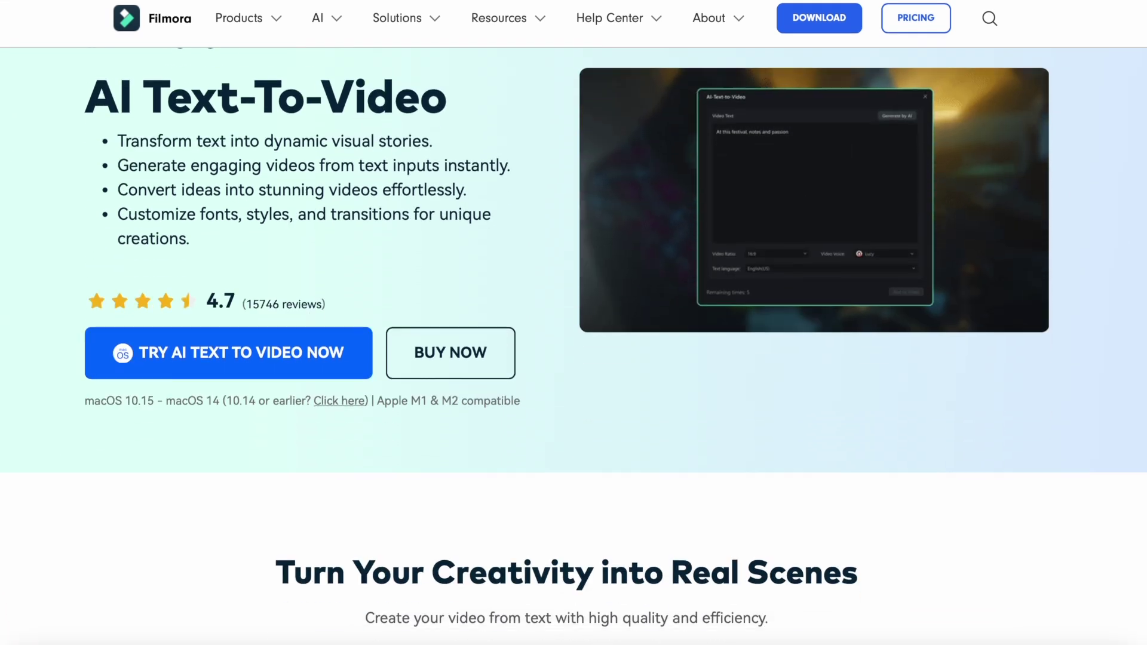
{"action": "scroll", "coordinate": [574, 323], "scroll_direction": "down", "scroll_amount": 10}
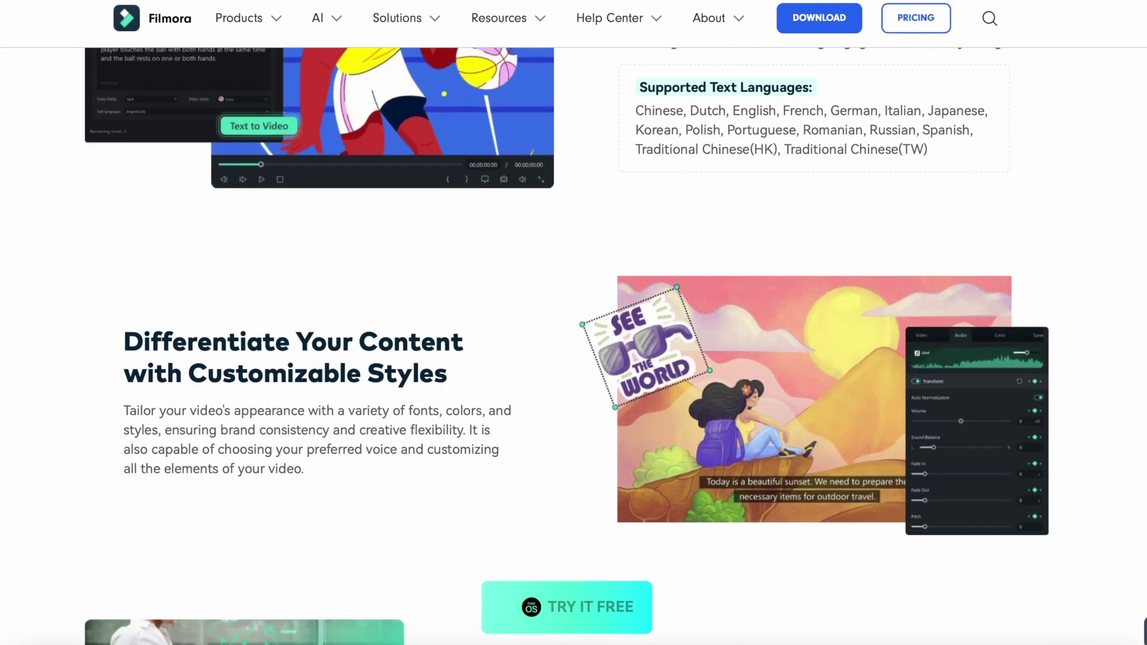
{"action": "scroll", "coordinate": [573, 323], "scroll_direction": "down", "scroll_amount": 10}
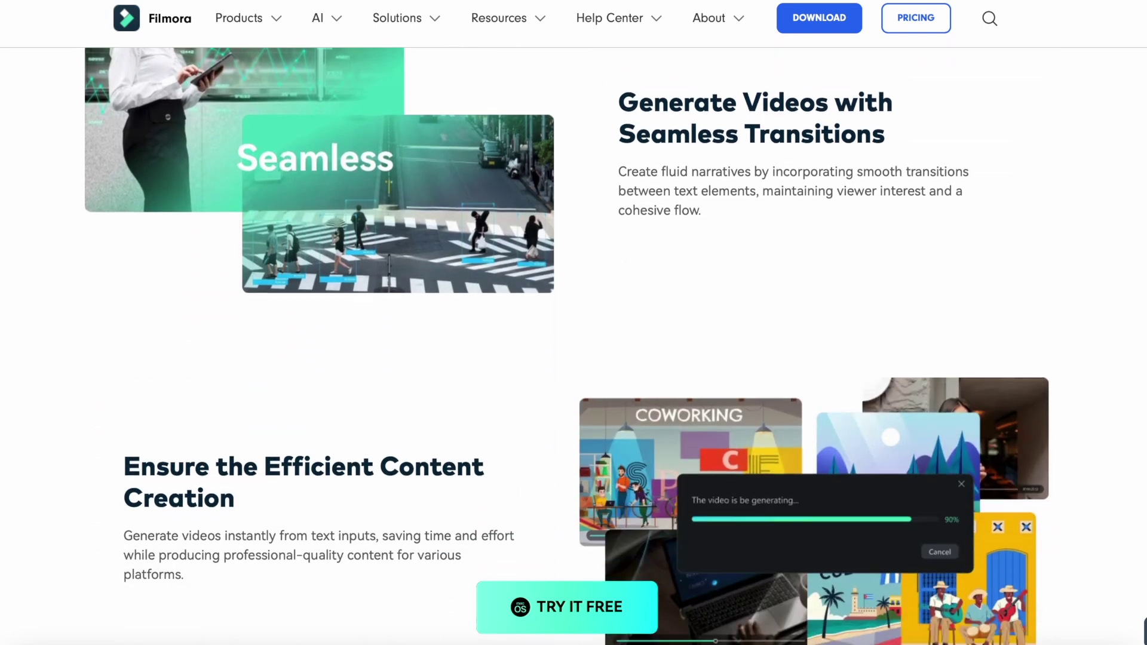
{"action": "scroll", "coordinate": [573, 322], "scroll_direction": "down", "scroll_amount": 10}
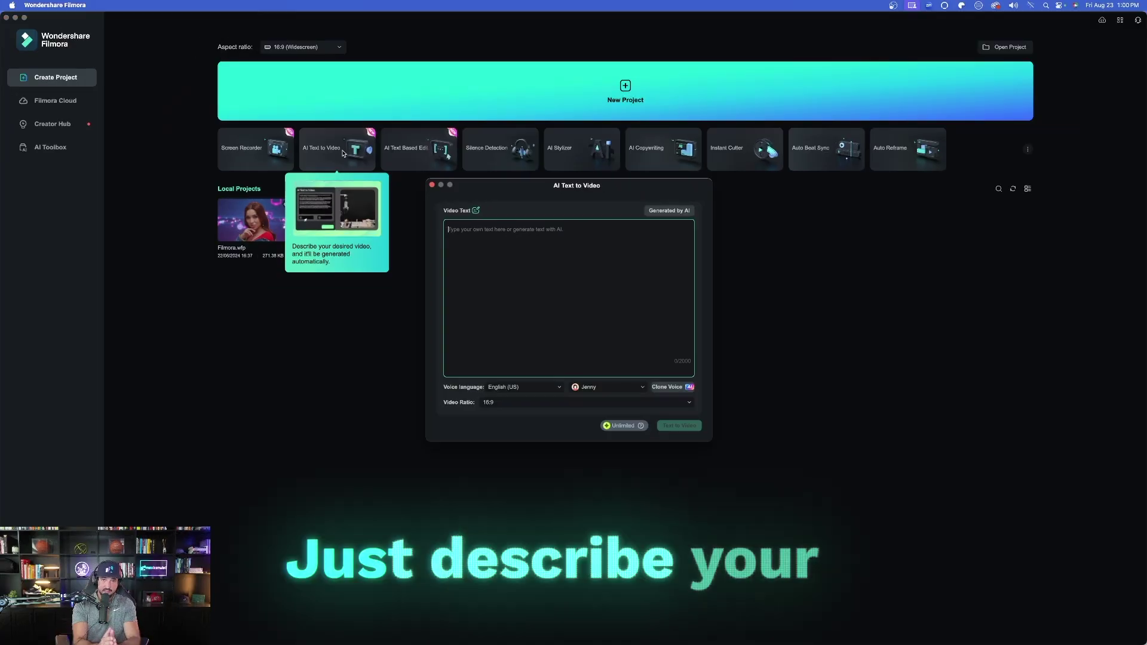
Step: Paste the 630-character script, keep the Jenny voice at 16:9, and generate the video
{"action": "type", "text": "Make sure you follow my YouTube Channel to learn everything about the power of AI to create content or grow your business. With AI moving so fast, with so many new features, it's easy to feel overwhelmed. That's where my consulting calls come in. During our consulting sessions I can teach you and show you everything you can do utilizing AI. Examples include: Learning ChatGPT prompts Creating AI images Selling your digital products Starting or growing your business And much more Make sure you follow my YouTube channel to learn all of this. But if you need a little more help, make sure you book a consultation call today."}
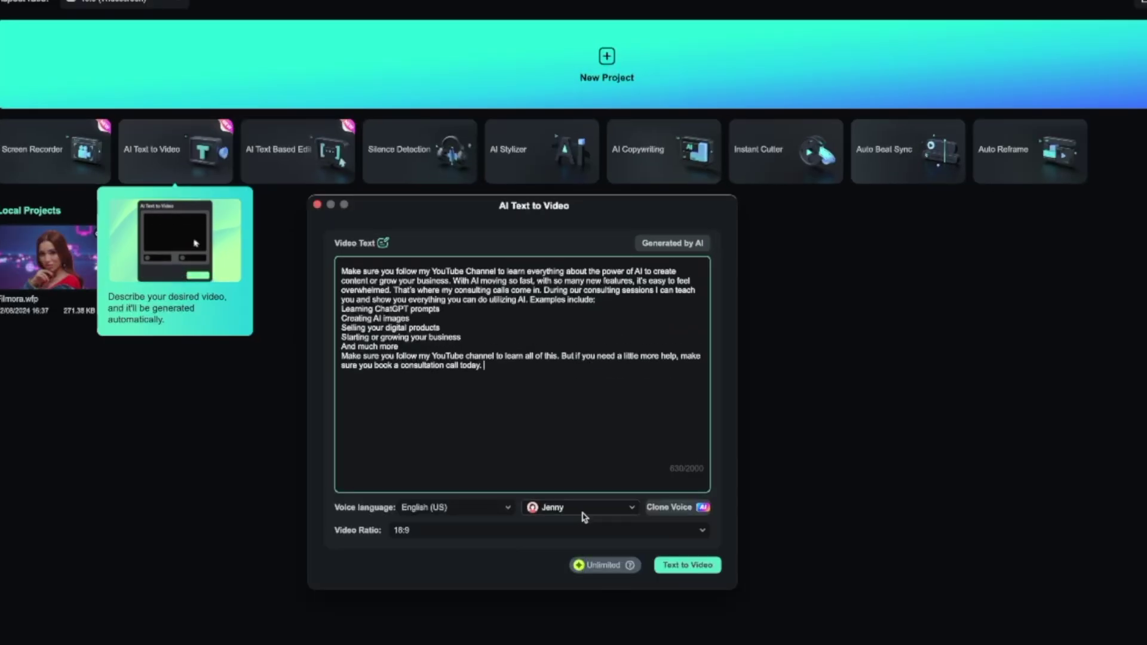
{"action": "left_click", "coordinate": [610, 390]}
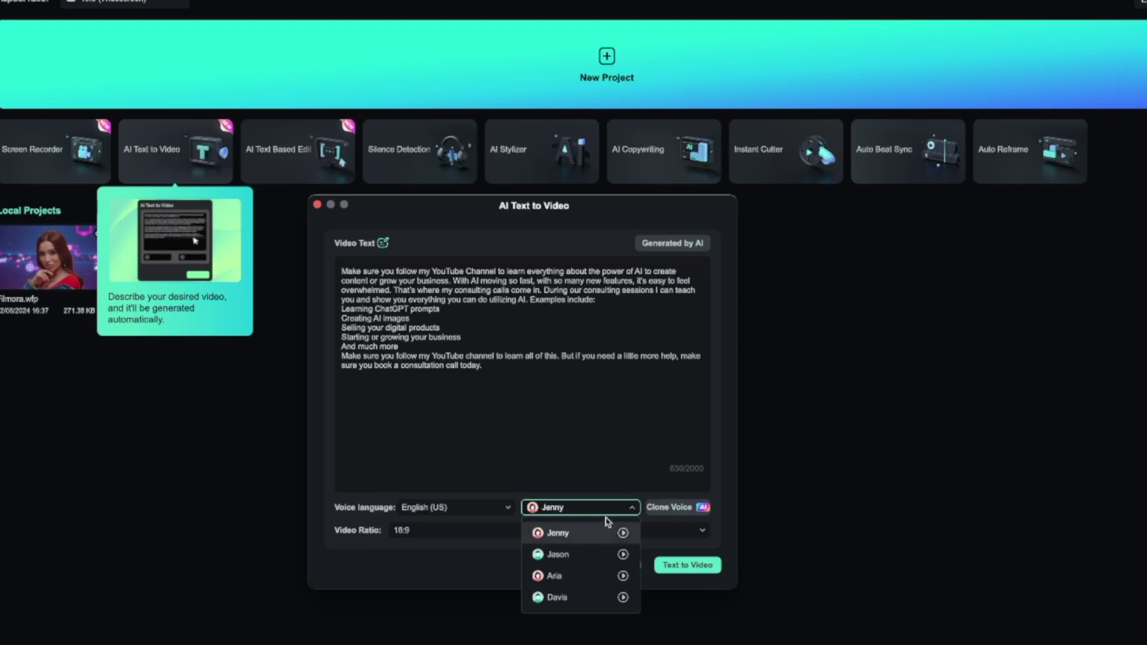
{"action": "left_click", "coordinate": [560, 422]}
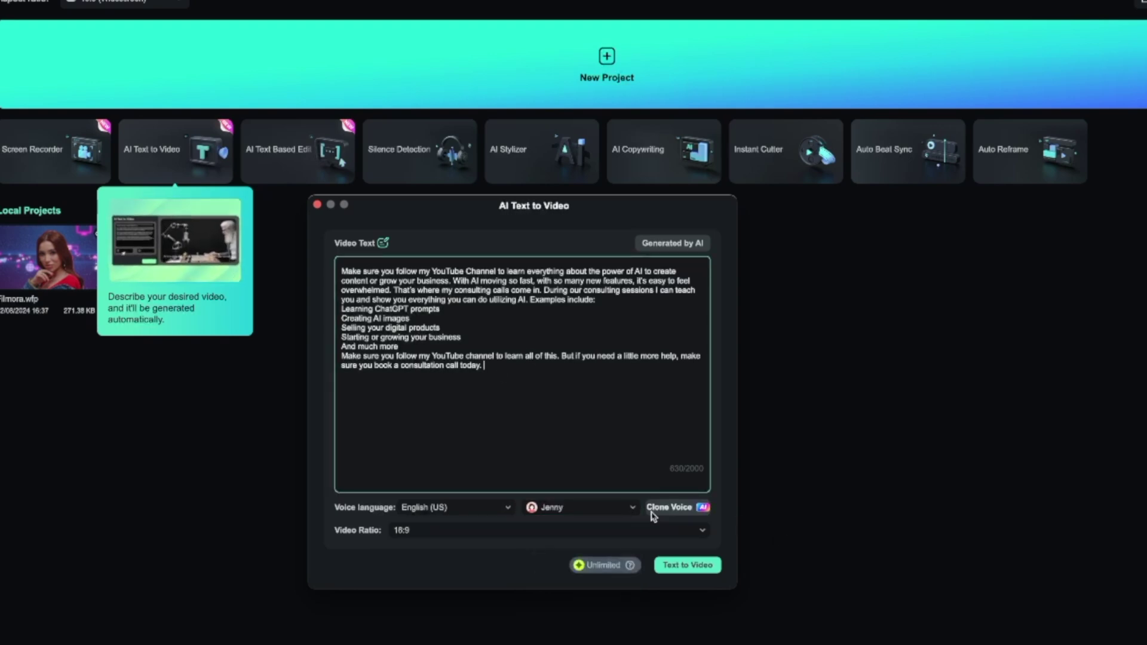
{"action": "left_click", "coordinate": [704, 568]}
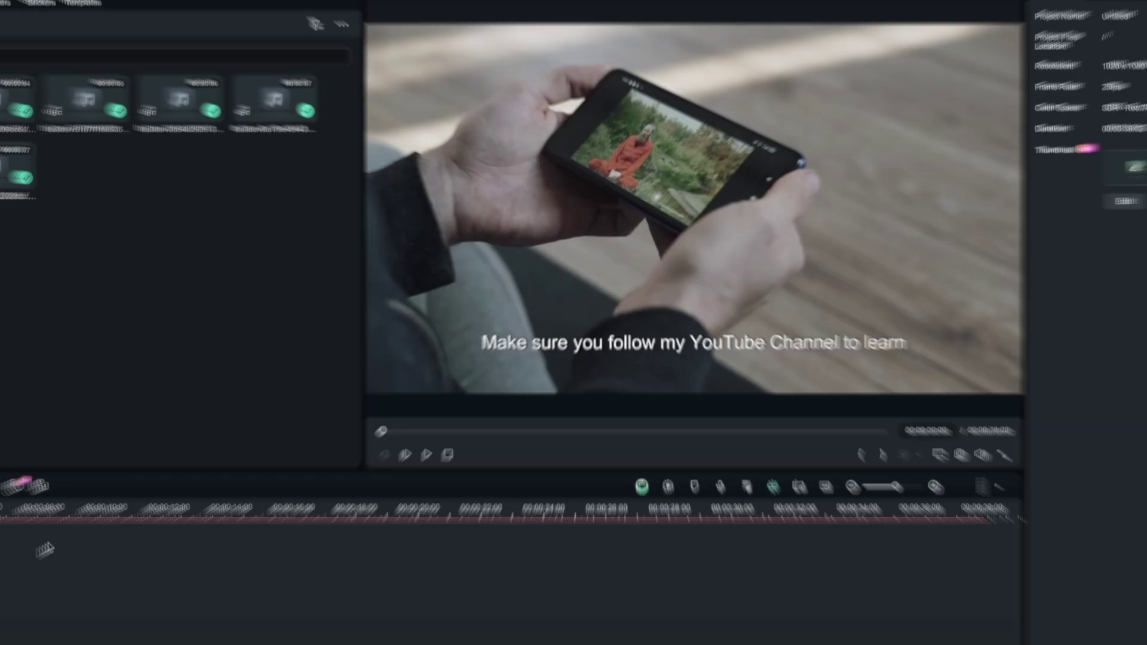
{"action": "key", "text": "space"}
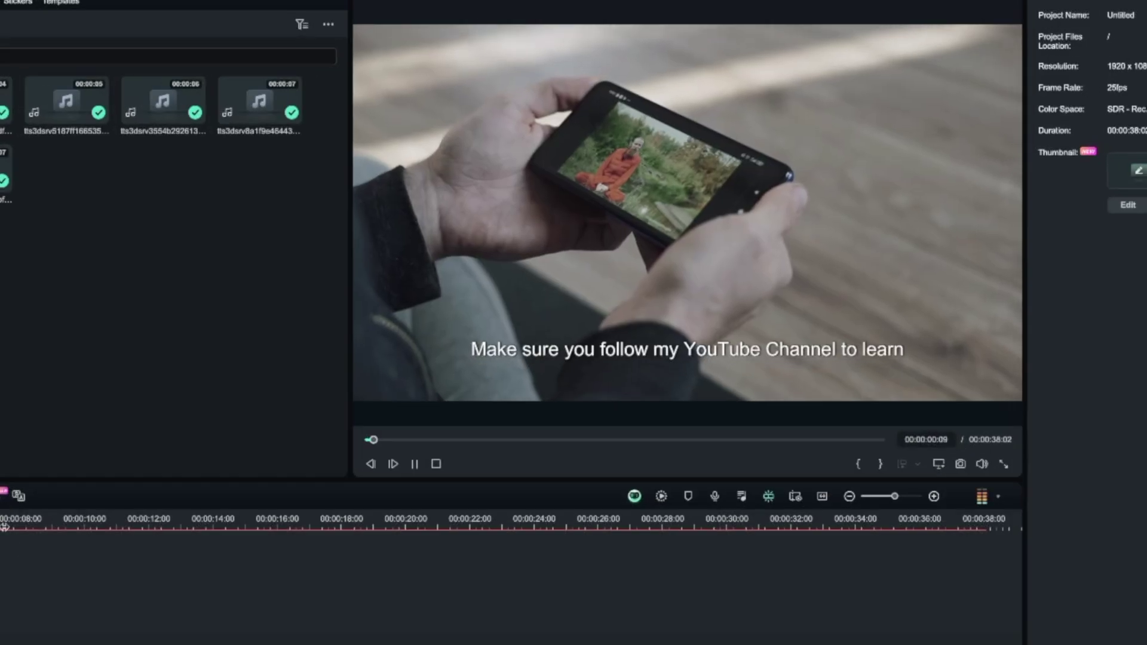